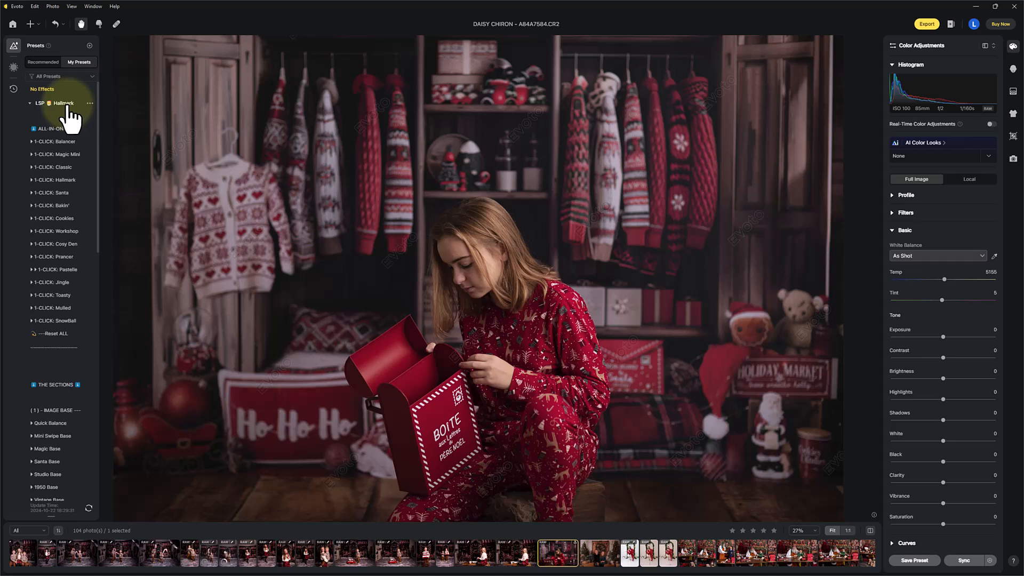
Step: Try the 1-CLICK Balancer, Magic Mini, Classic and Hallmark presets on the photo one after another
left_click(62, 149)
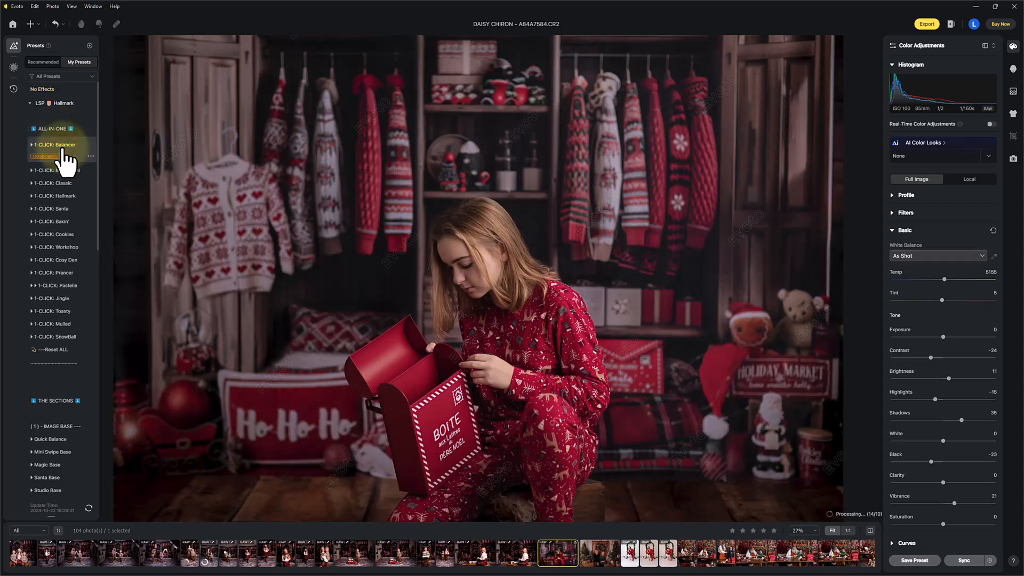
left_click(62, 164)
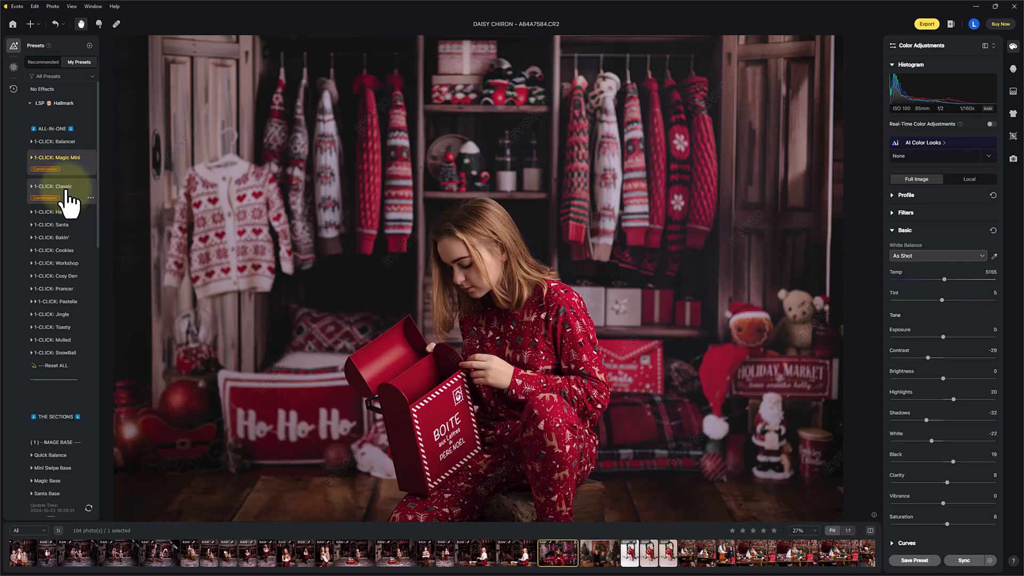
left_click(67, 192)
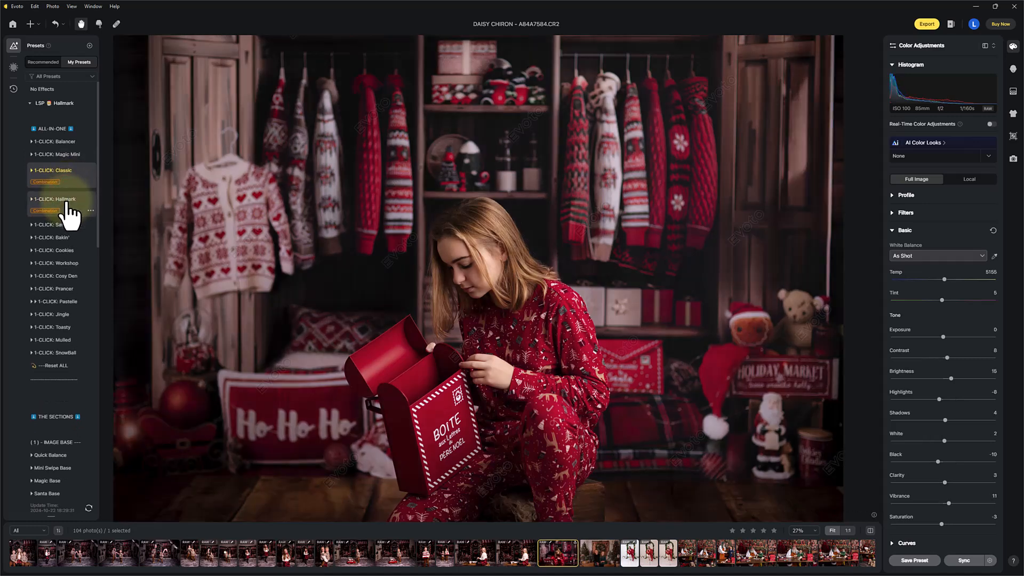
left_click(67, 202)
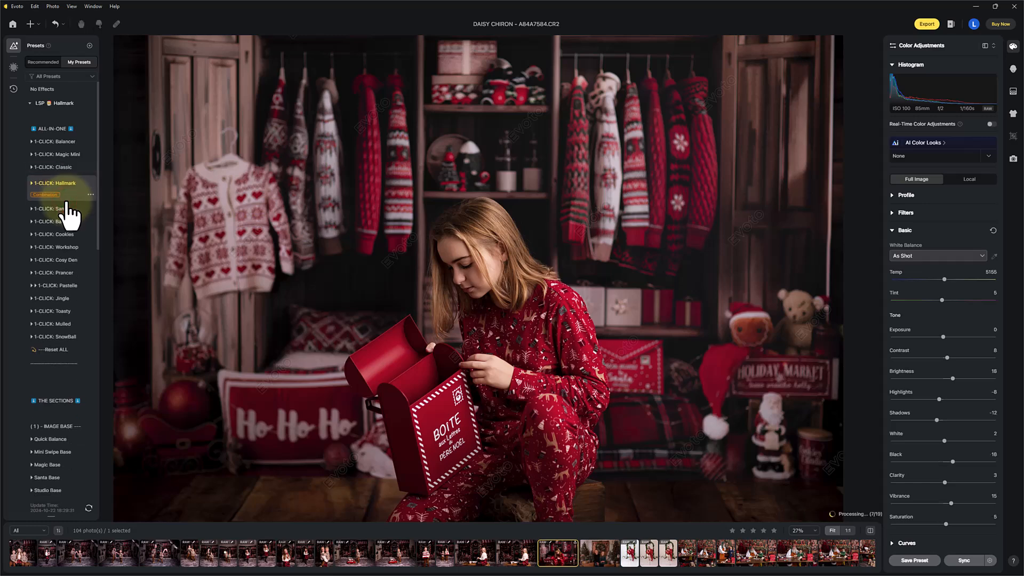
Step: Compare the 1-CLICK Santa preset with Classic and Magic Mini, and settle on 1-CLICK Santa
left_click(67, 208)
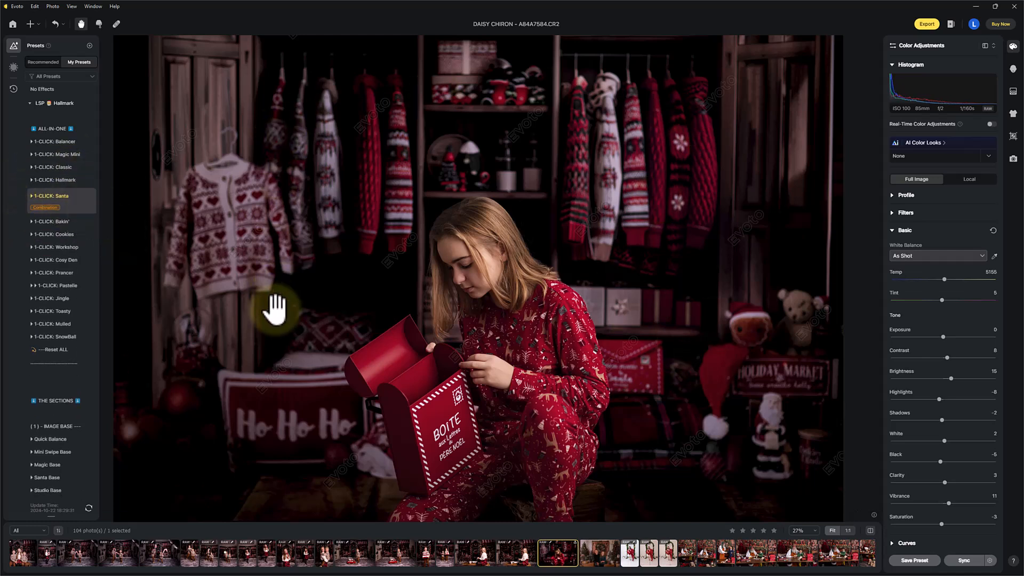
left_click(75, 171)
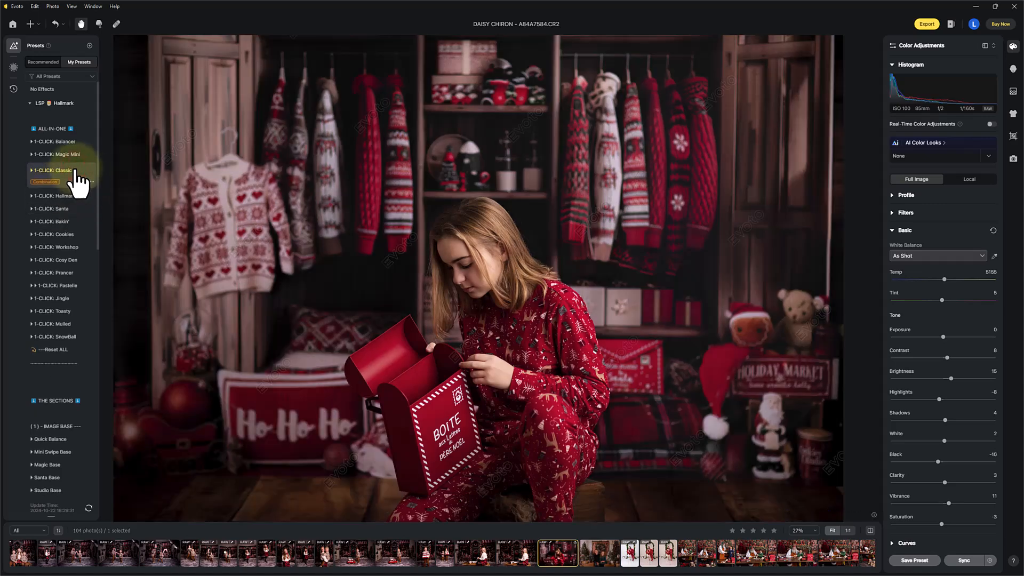
left_click(81, 172)
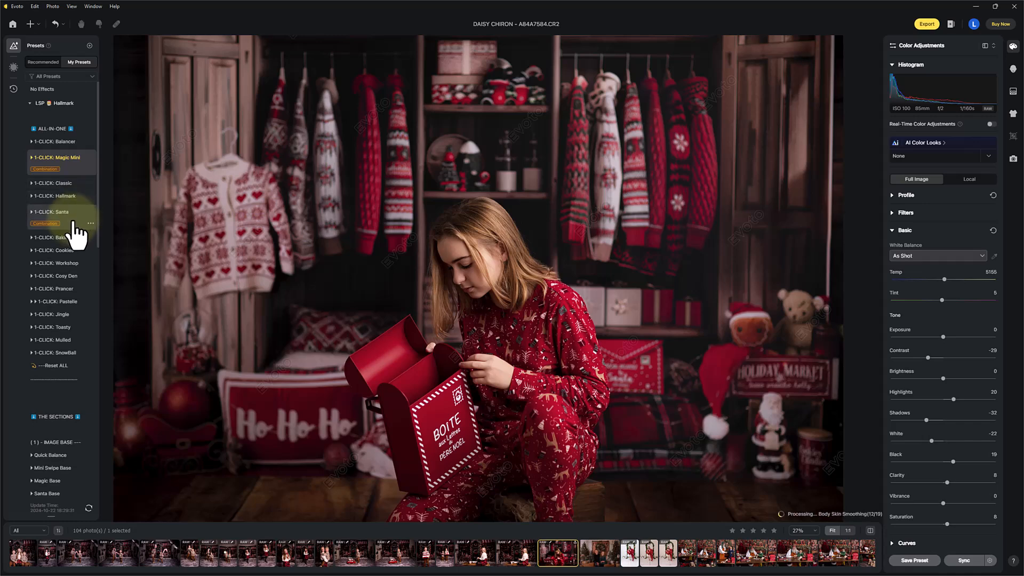
left_click(74, 223)
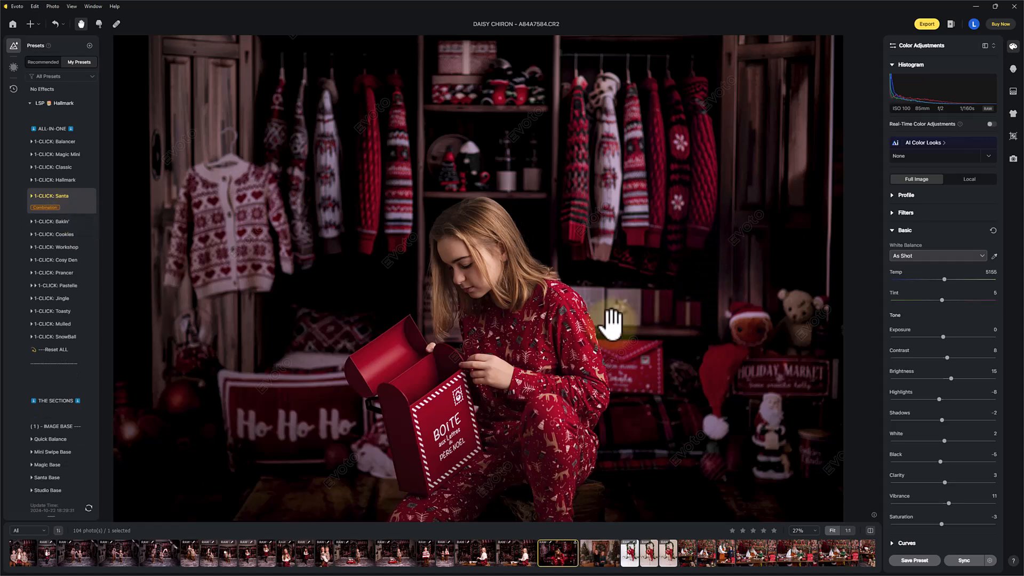
Step: Crop the photo slightly tighter around the seated girl with the fixed ratio and apply the crop
left_click(1013, 135)
left_click_drag(85, 274, 141, 291)
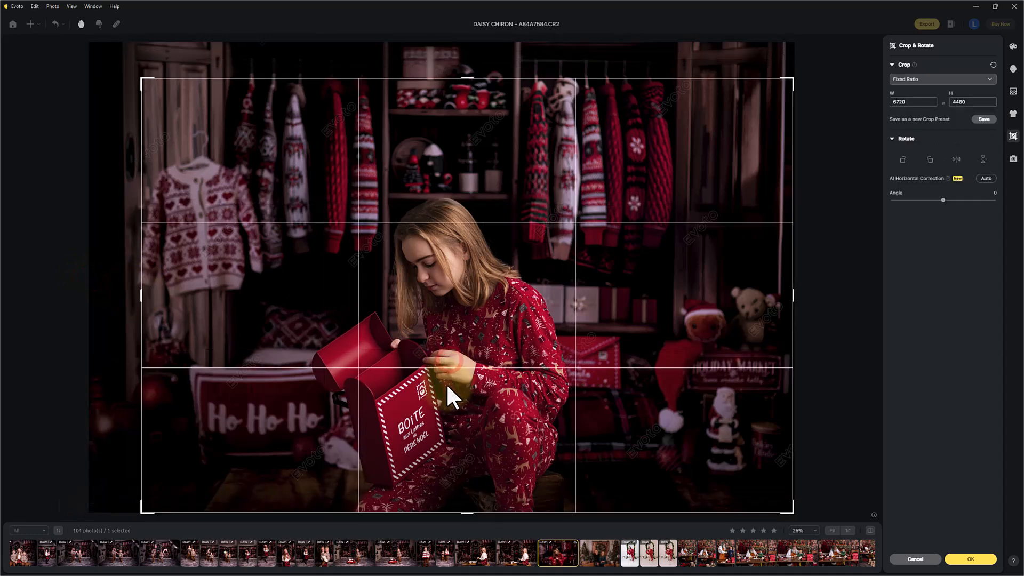
left_click_drag(446, 383, 438, 385)
left_click(976, 559)
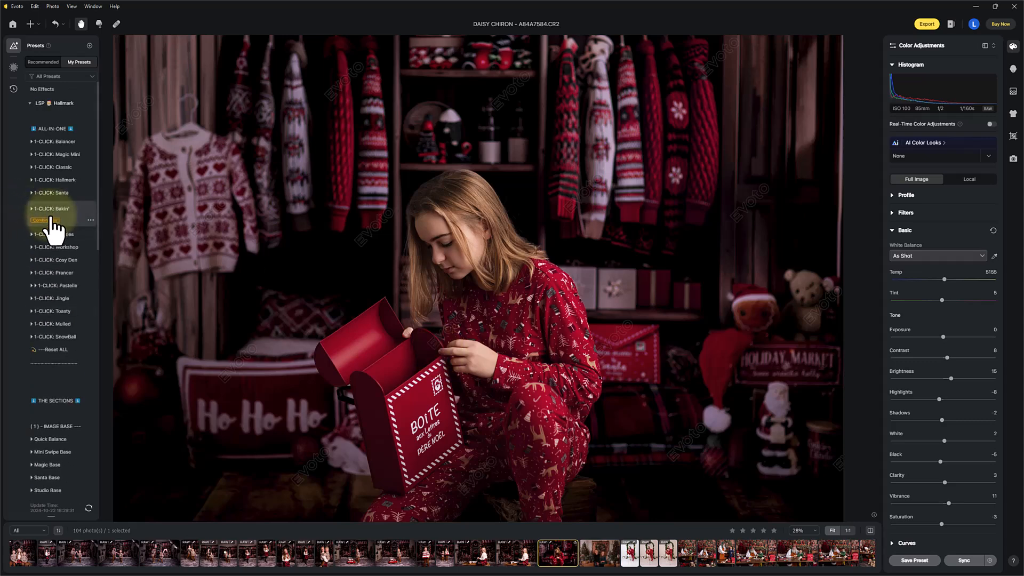
Step: Import all overlay images from the folder into the custom backdrops of the Backdrop Changer
scroll(50, 221, "up", 3)
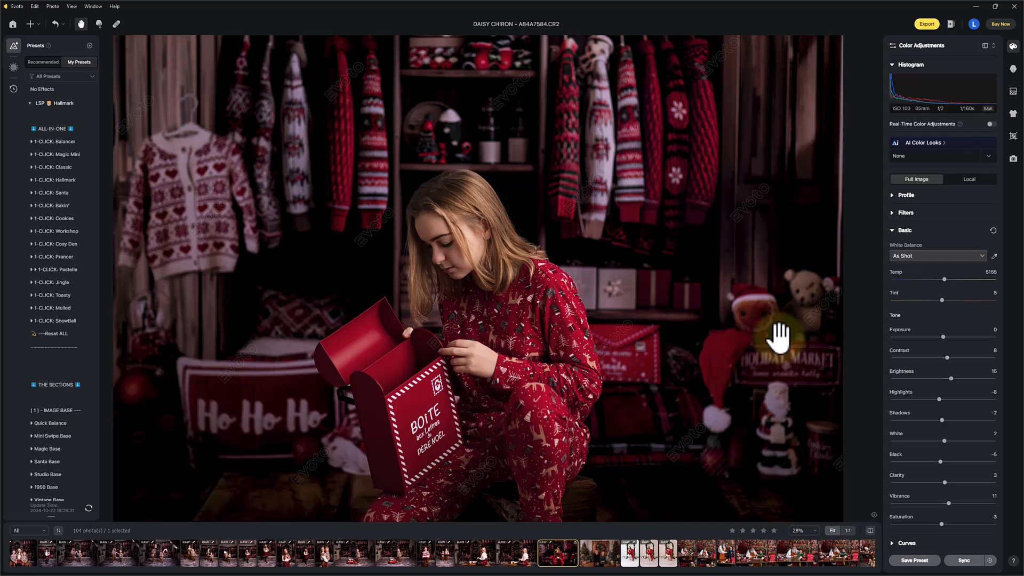
left_click(1013, 91)
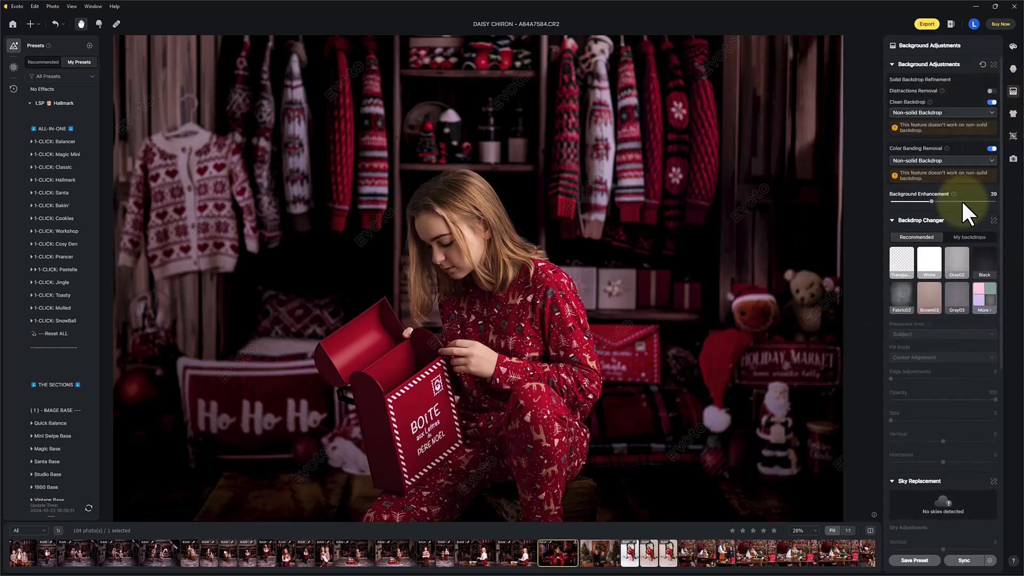
left_click(966, 237)
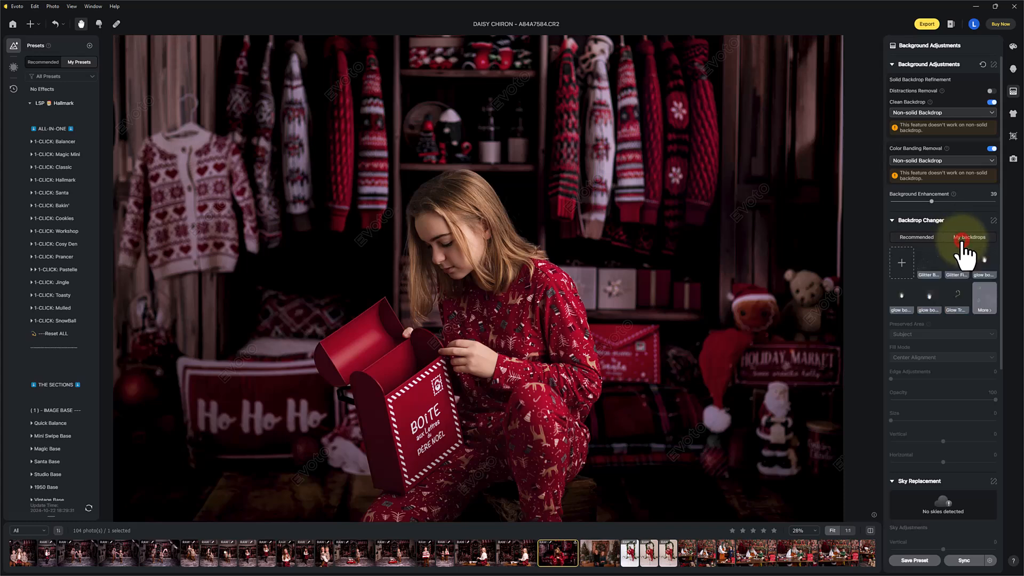
left_click(902, 261)
key("ctrl+a")
key("Return")
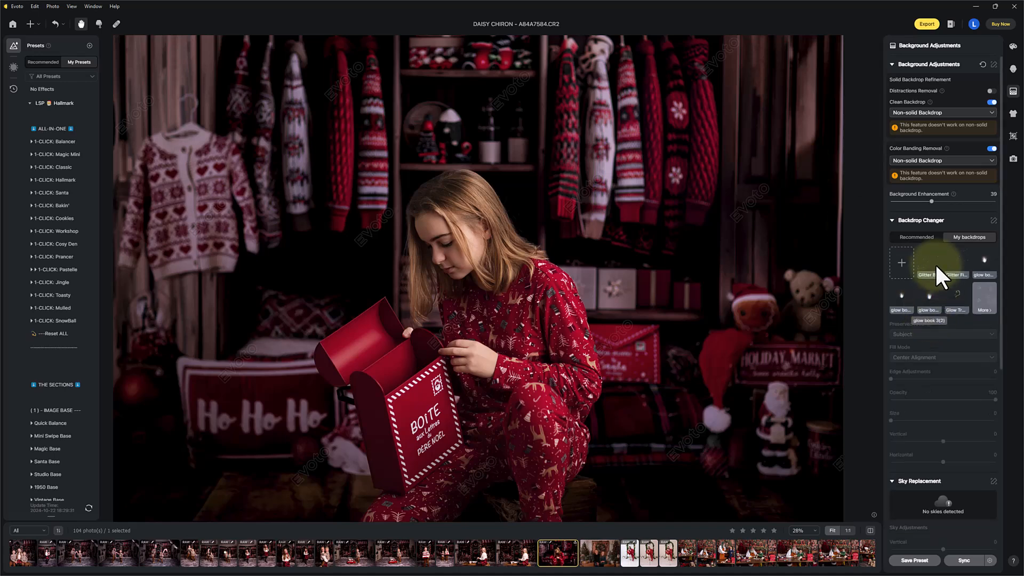
Step: Apply the first glitter overlay as the backdrop, testing the Center Fill mode before going back to Center Alignment
left_click(925, 267)
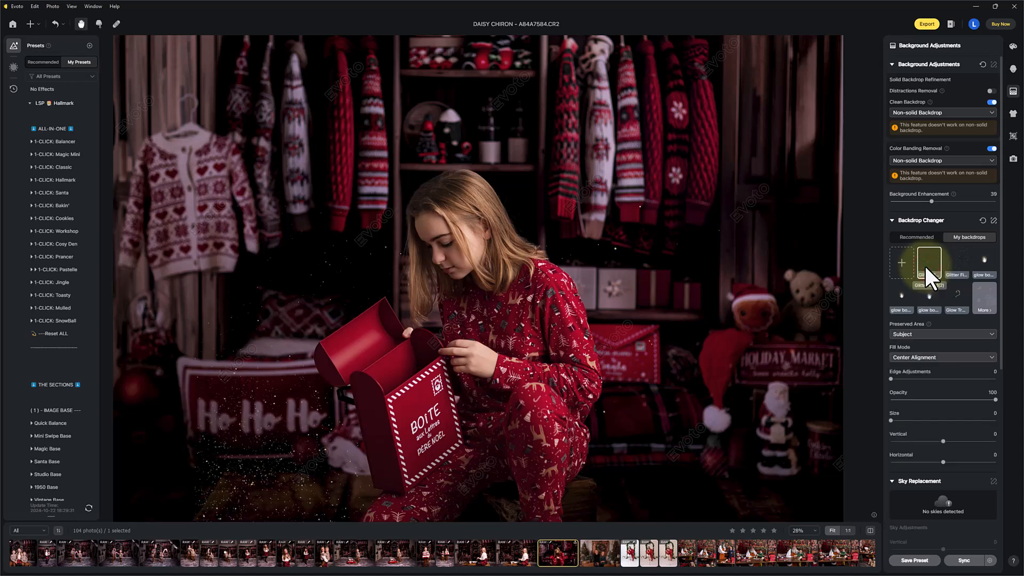
left_click(907, 357)
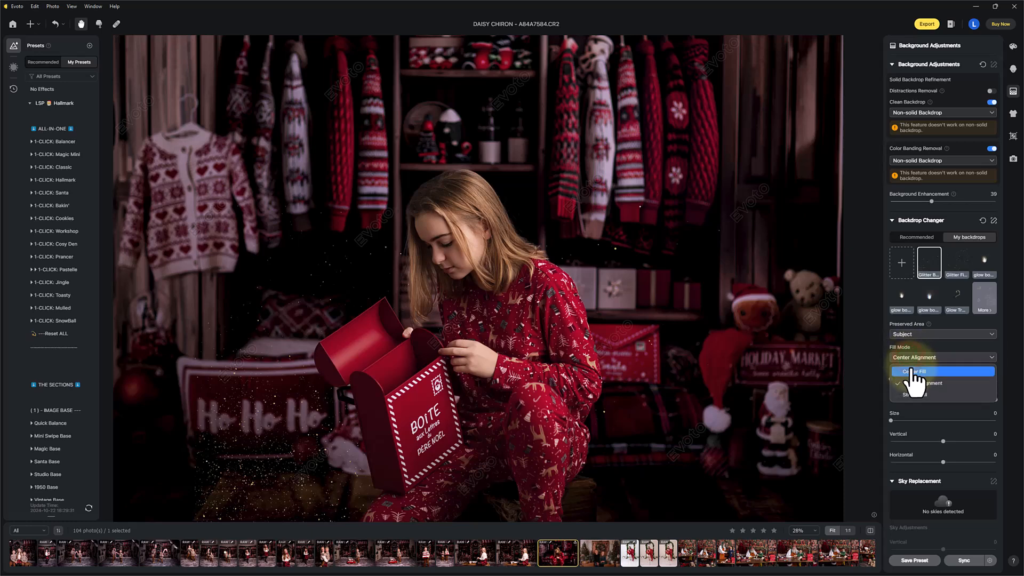
left_click(913, 371)
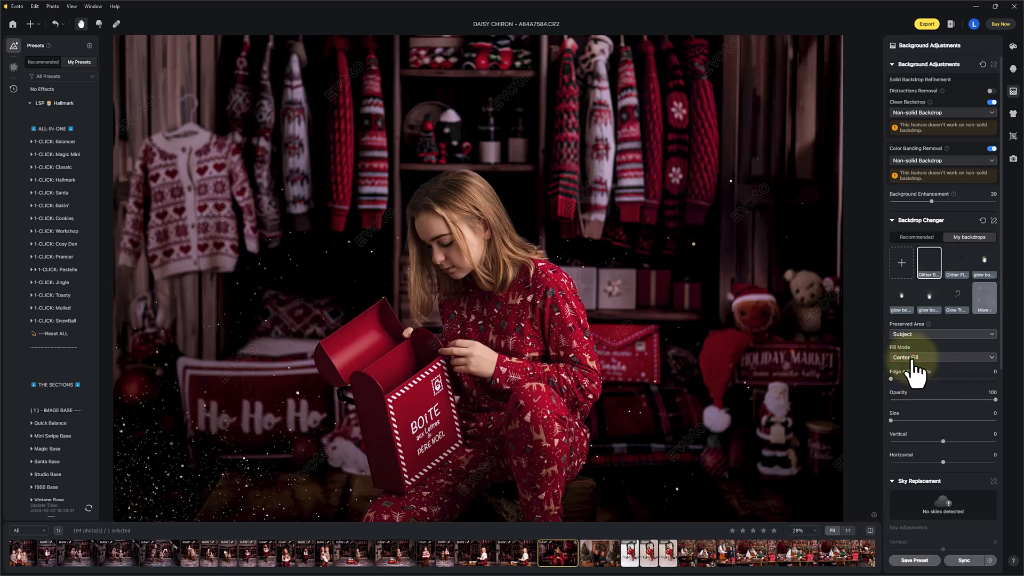
left_click(913, 357)
left_click(915, 382)
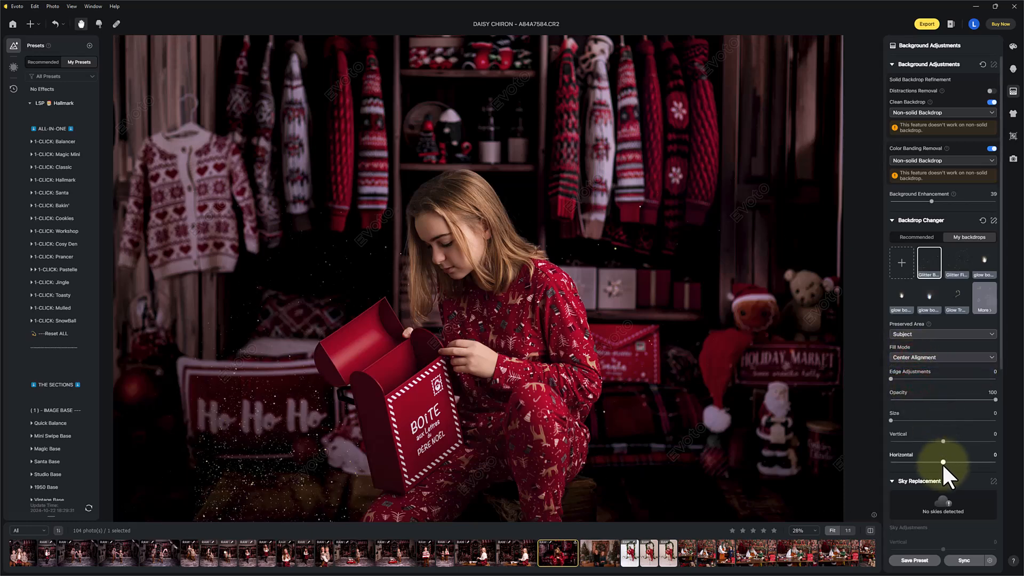
Step: Set the glitter overlay's size to 22, horizontal position to -15 and vertical position to -6, keeping Center Alignment
left_click_drag(941, 459, 934, 459)
left_click_drag(891, 420, 913, 427)
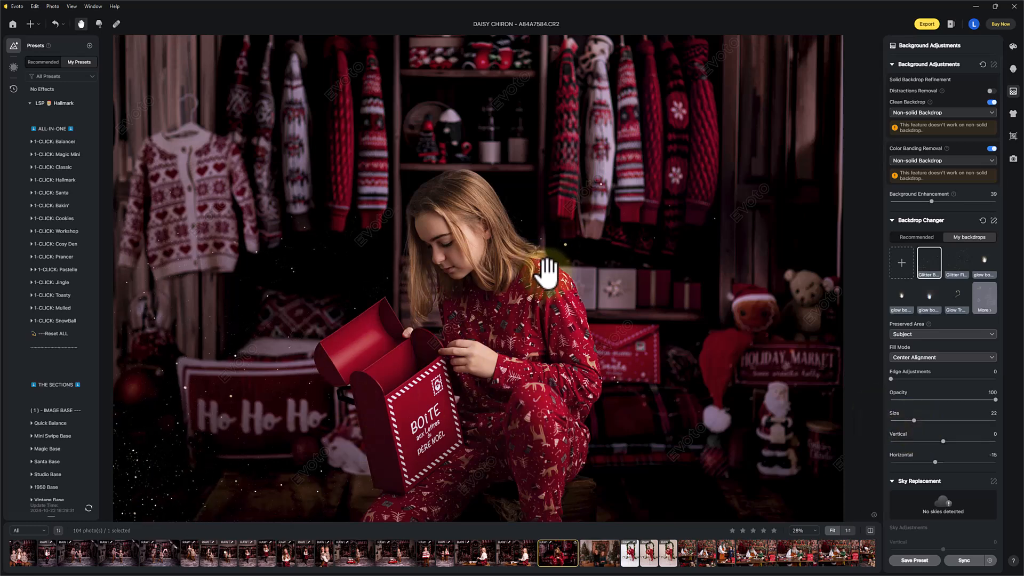
left_click(941, 441)
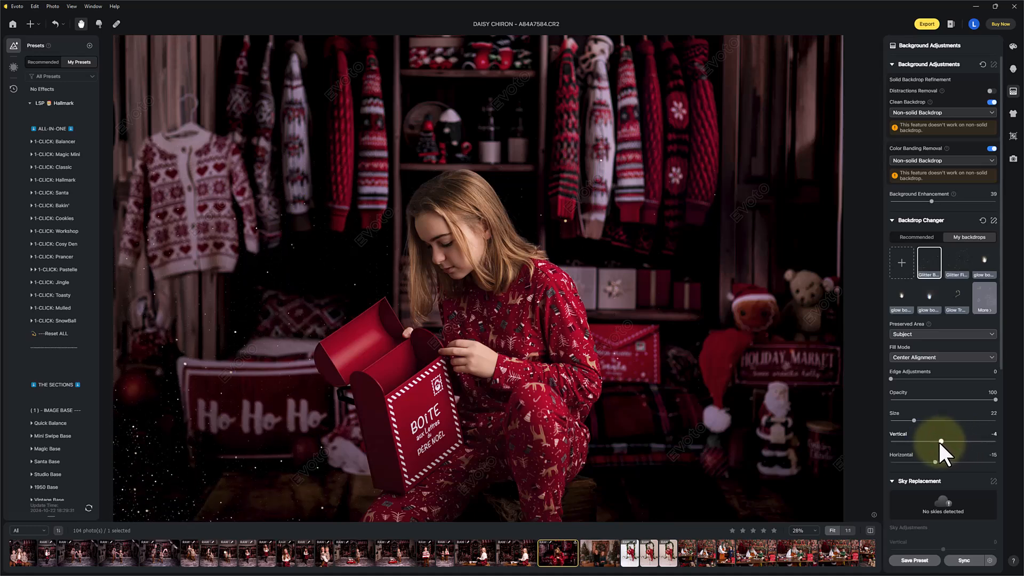
left_click_drag(937, 441, 939, 441)
left_click(904, 357)
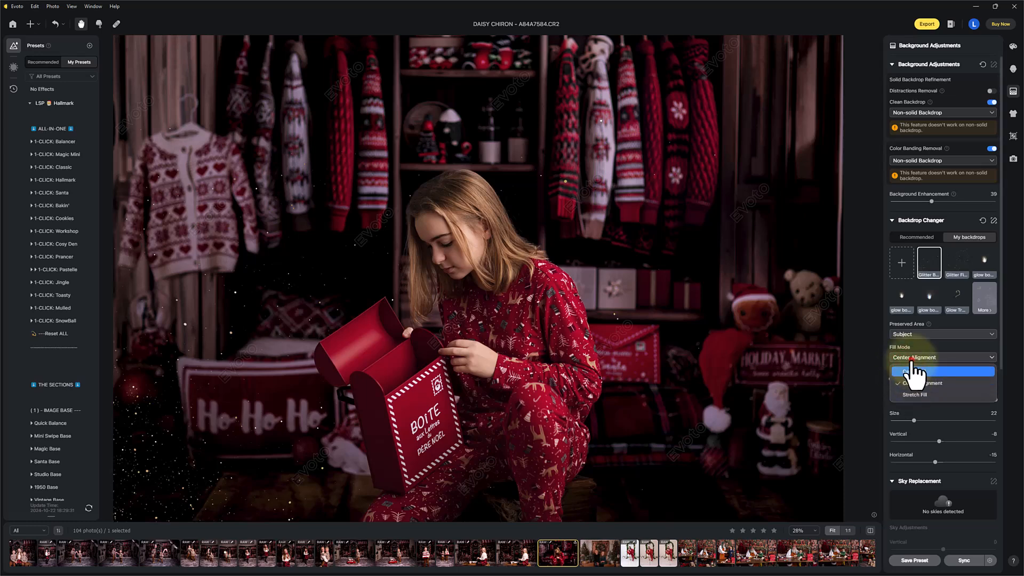
left_click(907, 361)
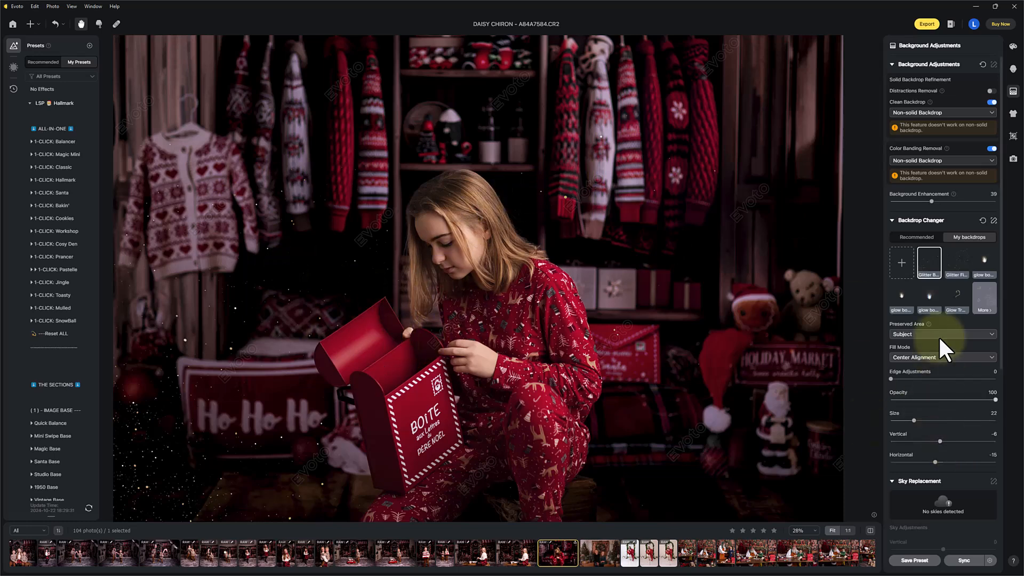
Step: Try the Glitter Fine overlay on the photo and compare the before and after views repeatedly
left_click(956, 259)
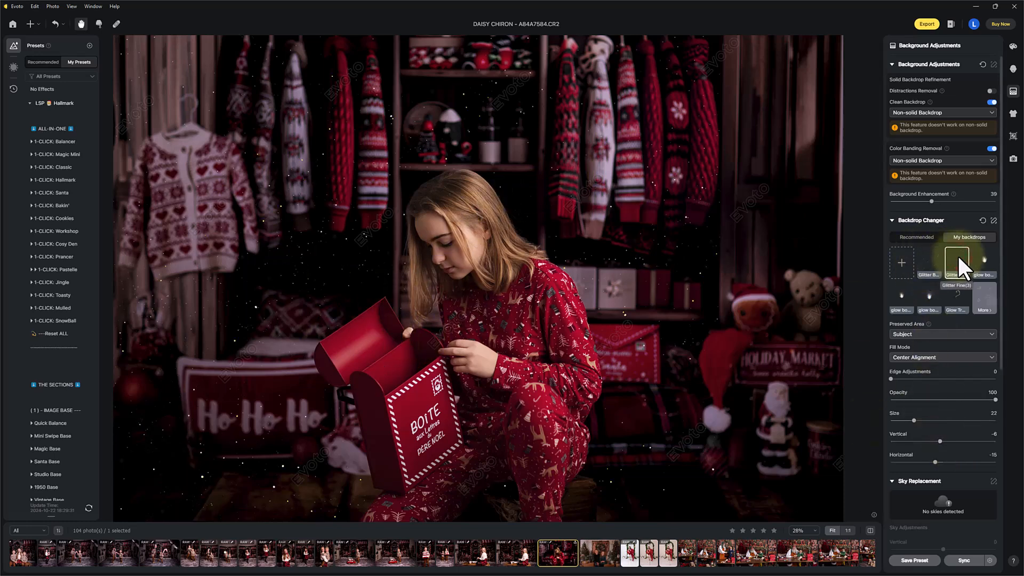
left_click(866, 530)
left_click(870, 530)
left_click(870, 530)
left_click(869, 530)
left_click(869, 530)
left_click(869, 530)
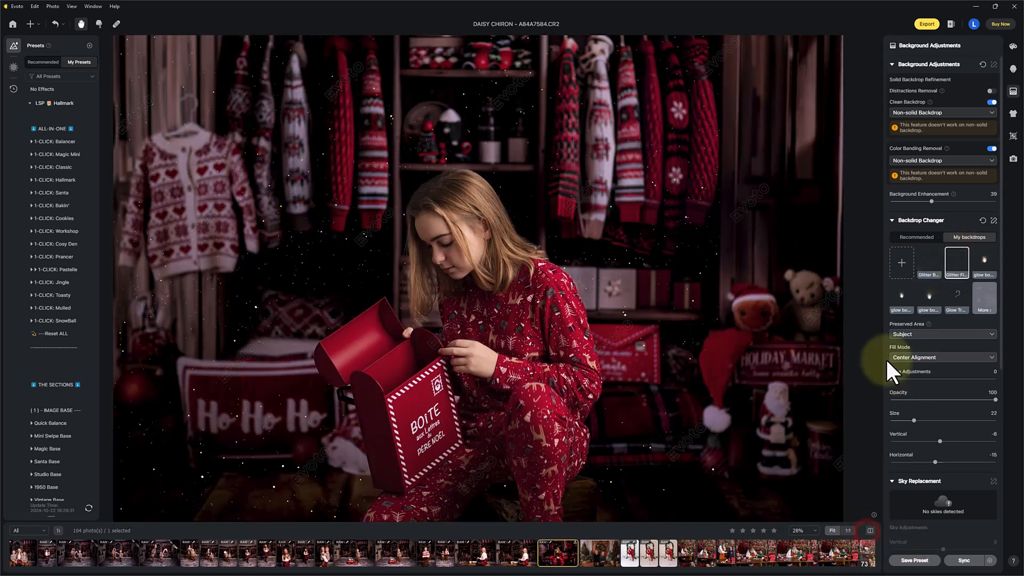
Step: Apply the first glow book overlay and shift it to vertical -1 and horizontal -9
left_click(985, 260)
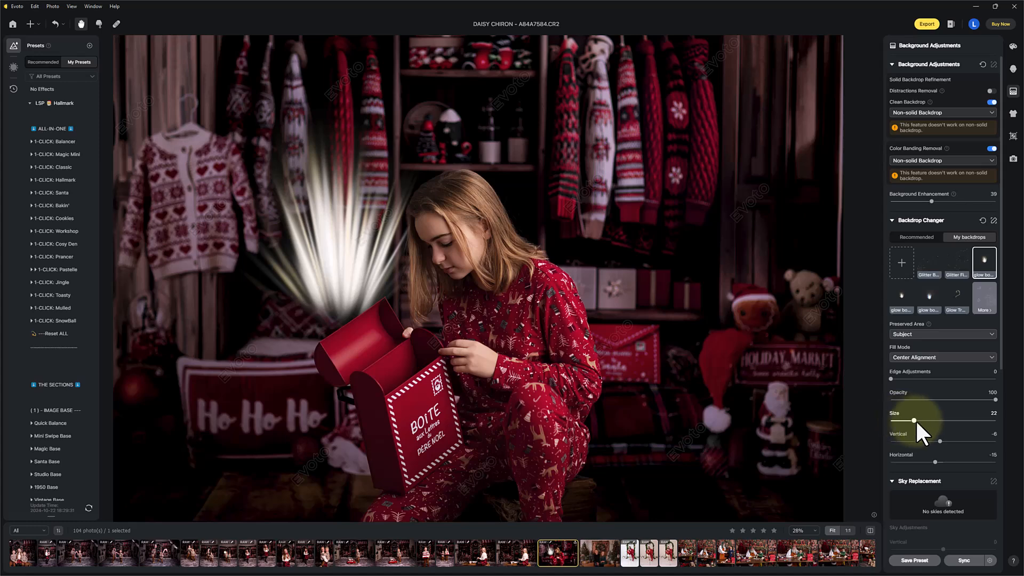
left_click_drag(934, 460, 942, 441)
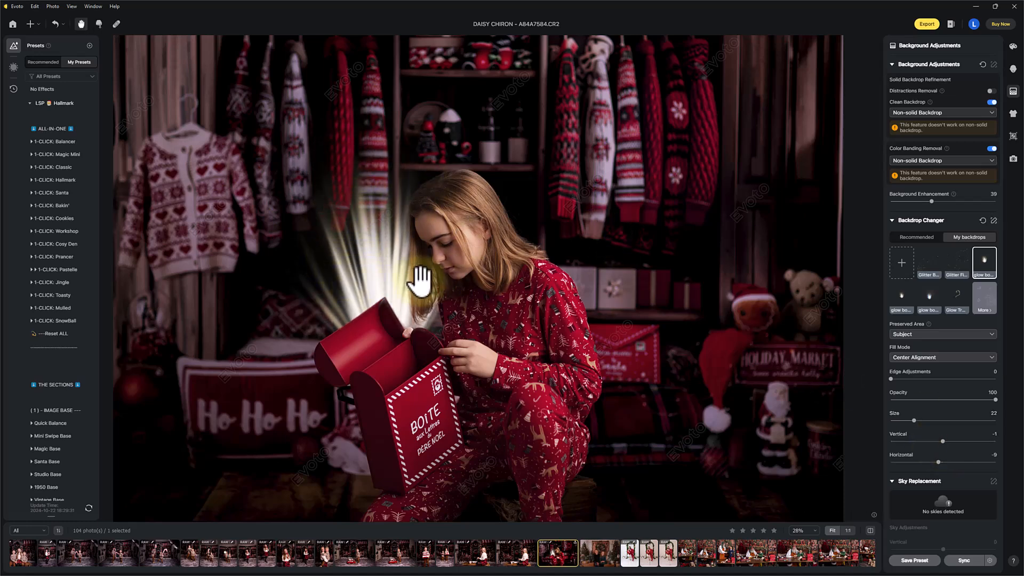
Step: Open the glow backdrop's mask for manual tuning and paint added mask over the girl's head area with a size 262 brush
left_click(993, 220)
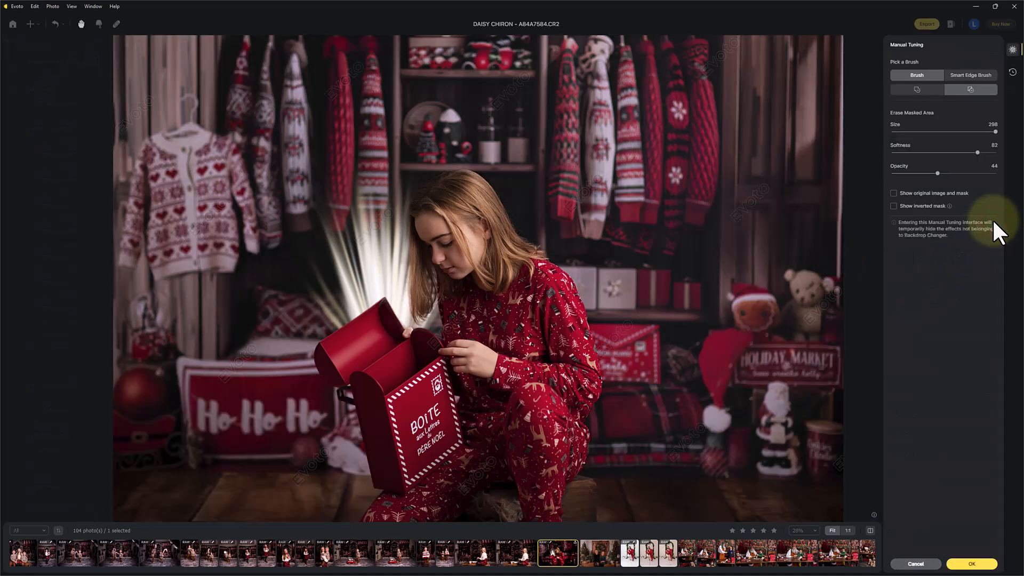
left_click(917, 89)
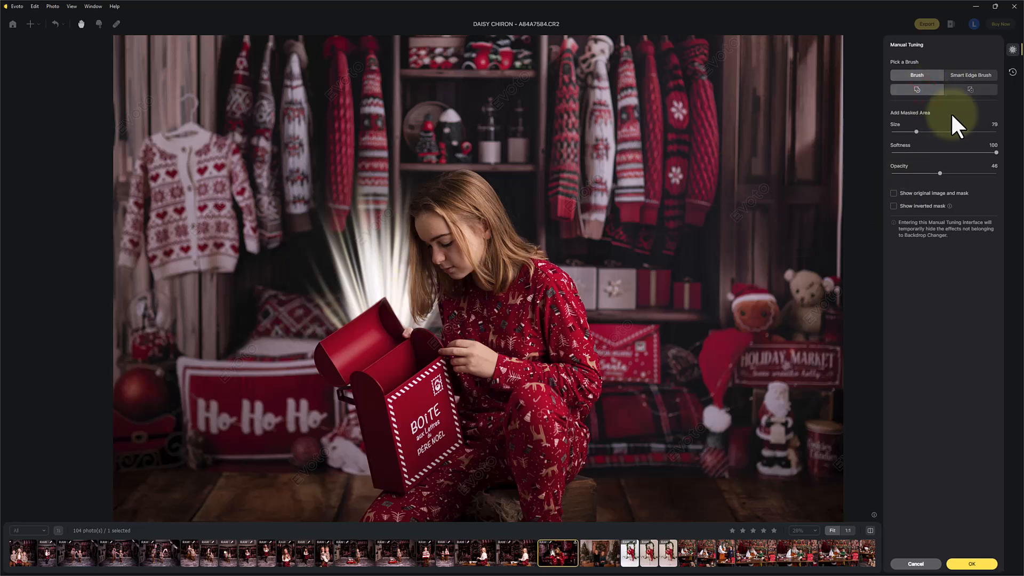
left_click_drag(917, 131, 982, 131)
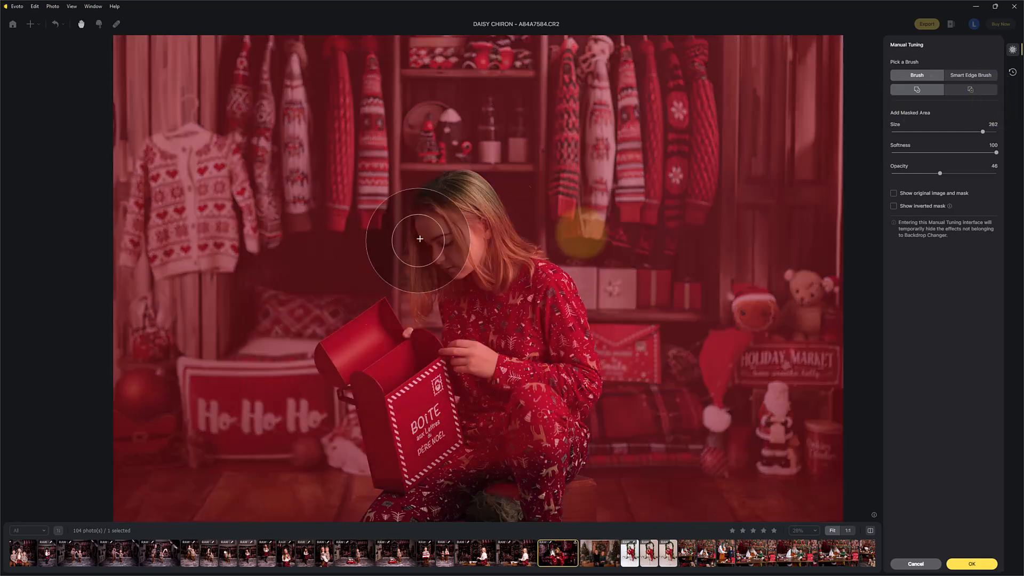
mouse_move(623, 268)
left_mouse_down()
mouse_move(475, 507)
mouse_move(605, 369)
mouse_move(424, 249)
left_mouse_up()
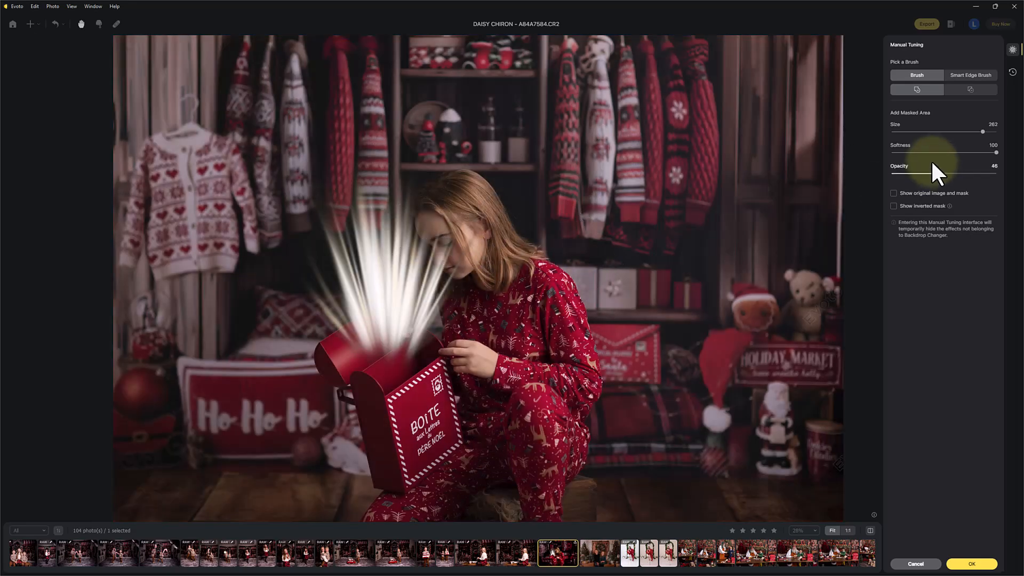
Step: Erase some mask around the girl's head and shoulder, add mask across the box and hands, and accept the tuning
left_click(969, 89)
mouse_move(491, 274)
left_mouse_down()
mouse_move(464, 299)
mouse_move(578, 225)
mouse_move(595, 261)
left_mouse_up()
left_click(917, 89)
mouse_move(284, 305)
left_mouse_down()
mouse_move(339, 286)
mouse_move(523, 276)
mouse_move(469, 299)
mouse_move(362, 298)
mouse_move(545, 382)
left_mouse_up()
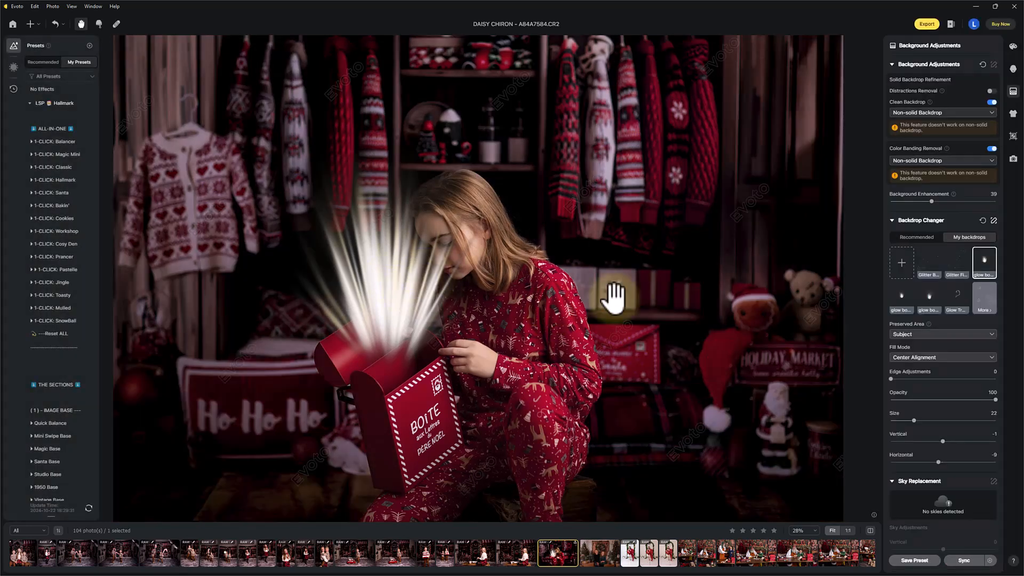
Step: Reposition the glow overlay over the open red box with horizontal -7 and vertical 10
left_click(941, 462)
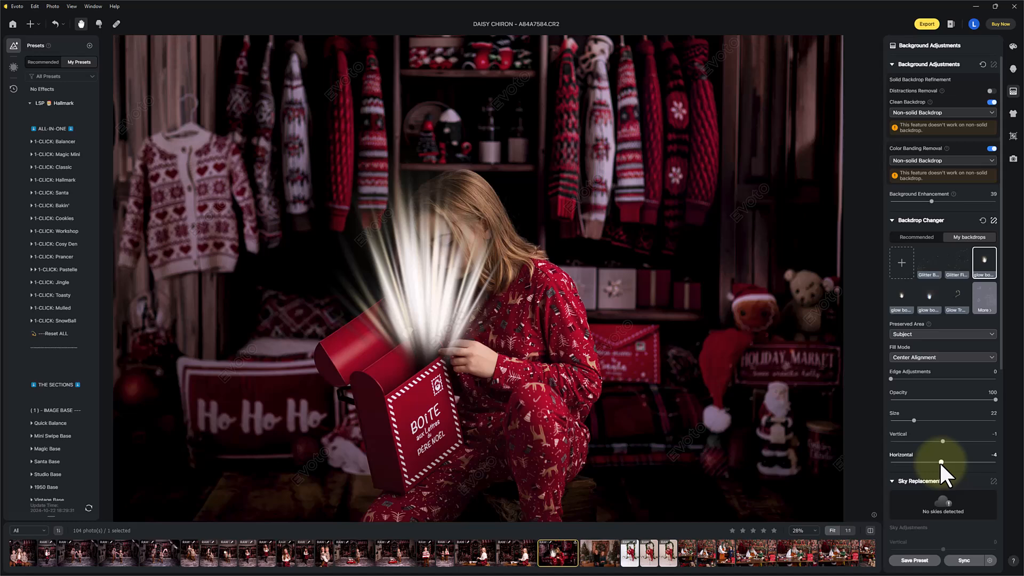
left_click_drag(939, 462, 939, 462)
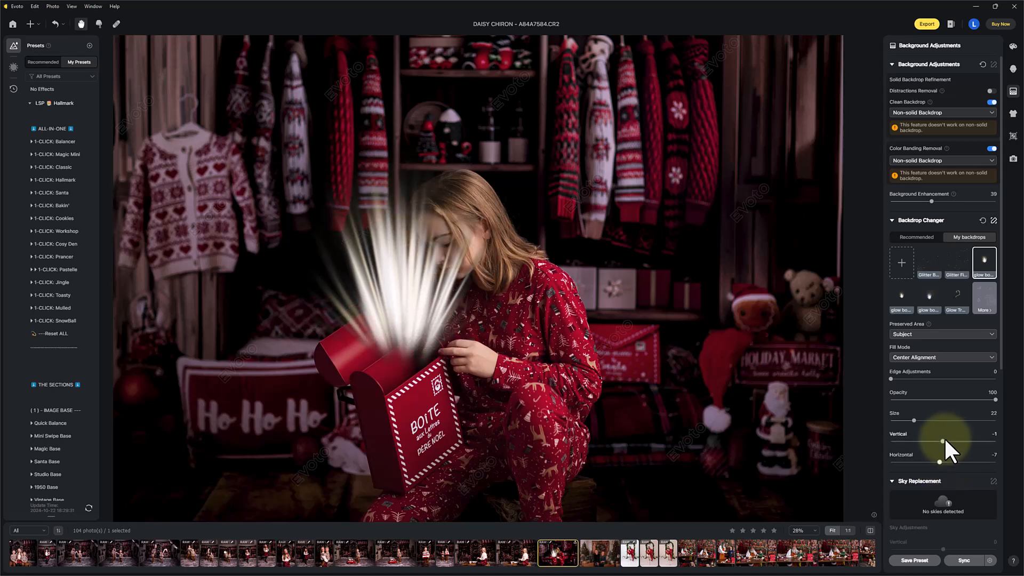
left_click_drag(942, 439, 949, 441)
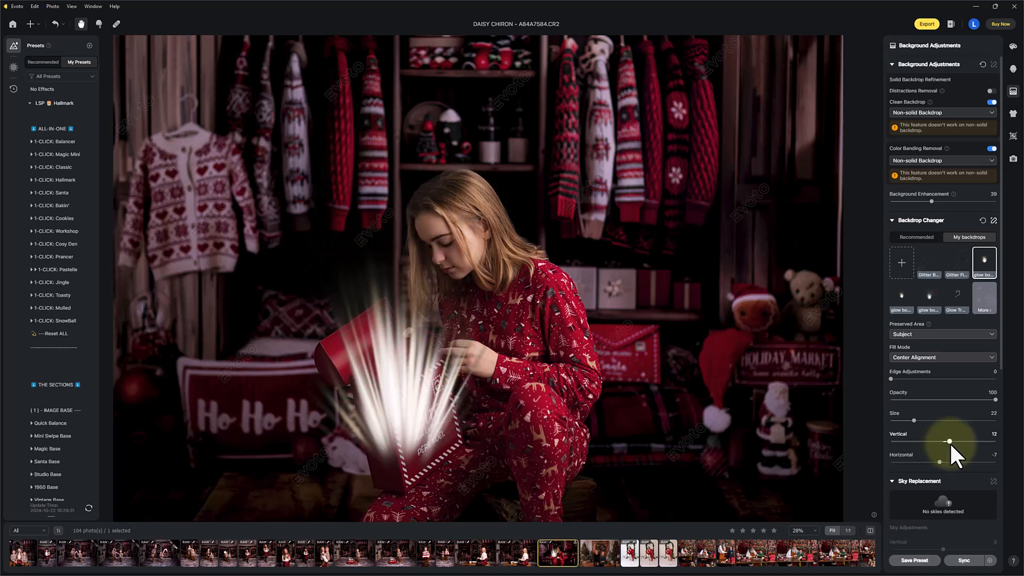
left_click_drag(950, 443, 948, 443)
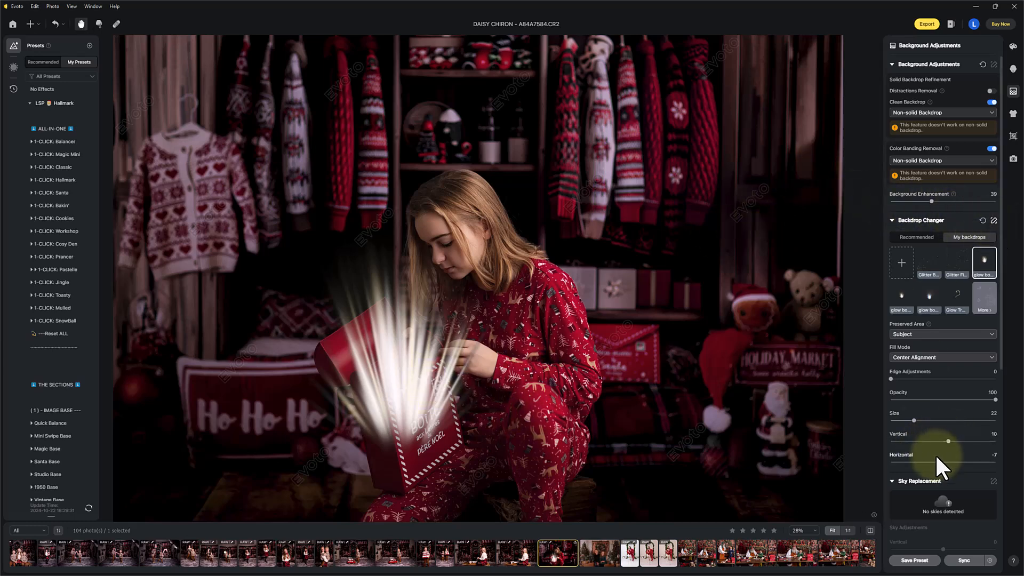
Step: Open the glow overlay's manual tuning and erase mask over the box front and the girl's legs with a size 275, softness 69 brush
left_click(994, 221)
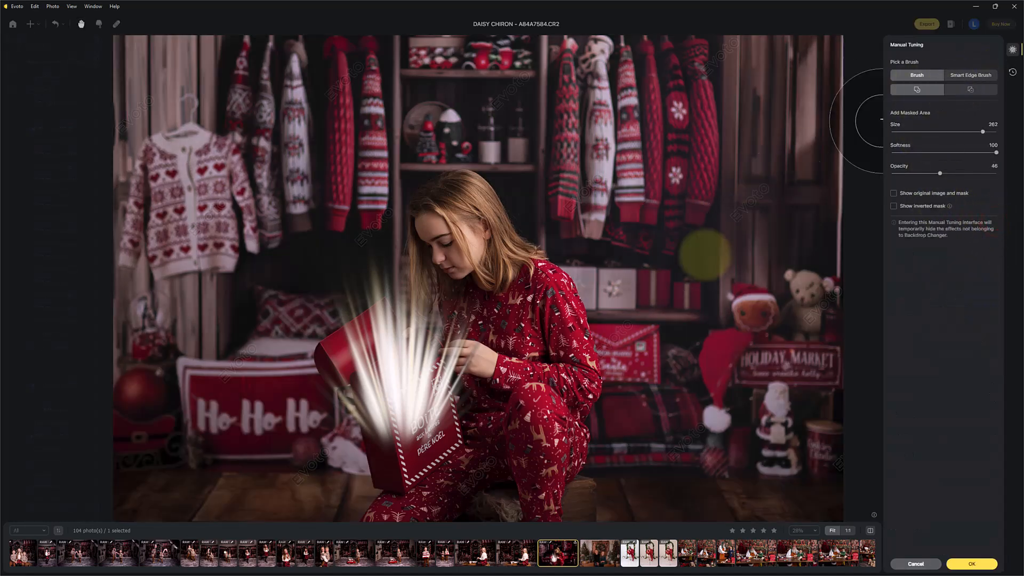
left_click_drag(457, 434, 408, 483)
left_click(959, 90)
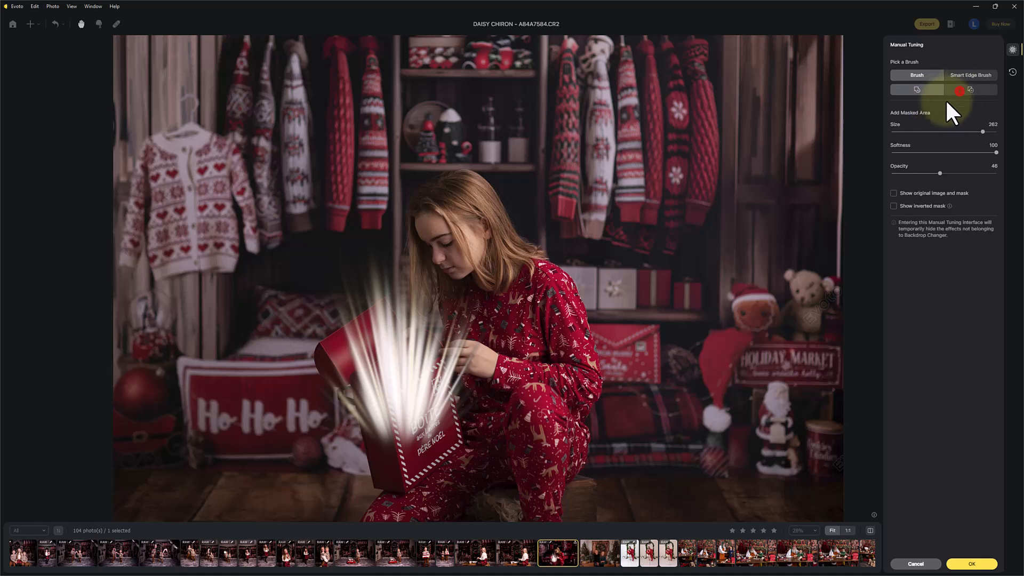
mouse_move(555, 421)
left_mouse_down()
mouse_move(491, 434)
mouse_move(407, 484)
mouse_move(506, 418)
mouse_move(411, 457)
mouse_move(405, 477)
left_mouse_up()
left_click_drag(995, 131, 963, 153)
mouse_move(513, 399)
left_mouse_down()
mouse_move(407, 449)
mouse_move(457, 423)
mouse_move(415, 442)
mouse_move(457, 407)
mouse_move(467, 406)
mouse_move(416, 445)
left_mouse_up()
mouse_move(473, 411)
left_mouse_down()
mouse_move(473, 389)
mouse_move(512, 373)
mouse_move(457, 456)
left_mouse_up()
mouse_move(464, 395)
left_mouse_down()
mouse_move(475, 361)
mouse_move(516, 329)
mouse_move(560, 365)
left_mouse_up()
mouse_move(433, 419)
left_mouse_down()
mouse_move(366, 453)
mouse_move(349, 440)
left_mouse_up()
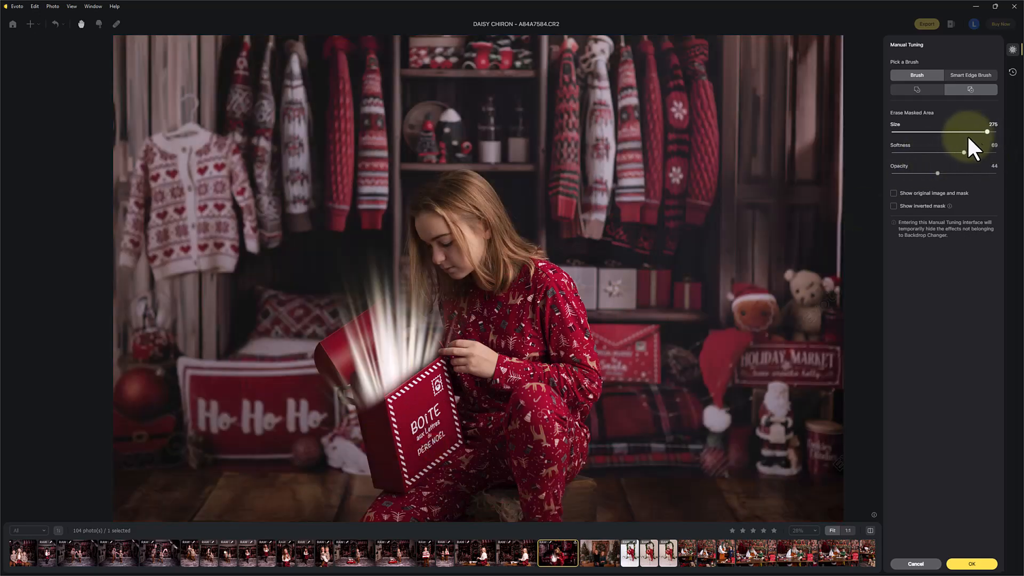
Step: Erase mask along the box's side and over the hand with a size 118, softness 43 brush, and accept the tuning
left_click_drag(964, 152, 931, 131)
mouse_move(373, 425)
left_mouse_down()
mouse_move(354, 393)
mouse_move(365, 438)
mouse_move(356, 392)
left_mouse_up()
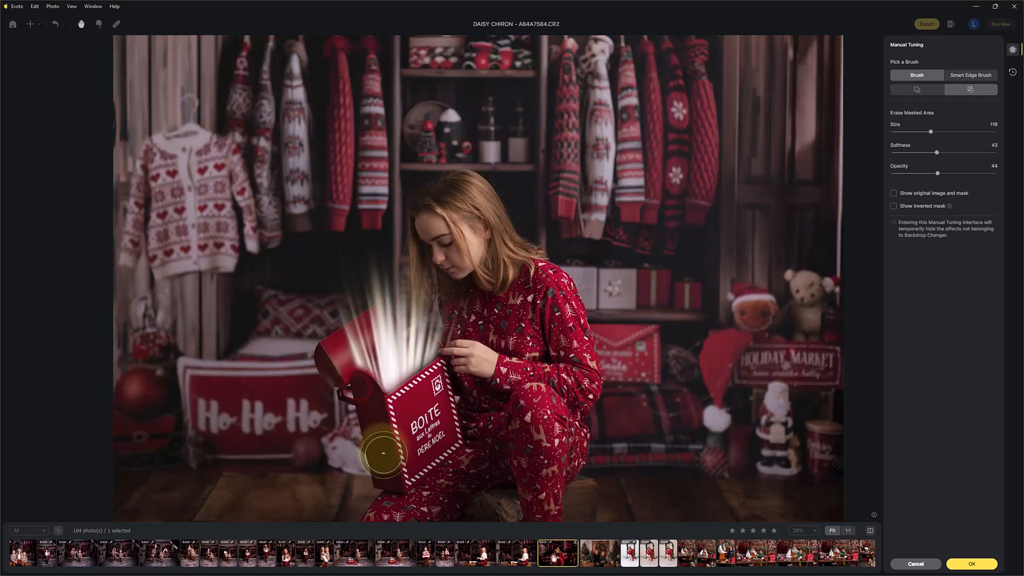
left_click_drag(469, 359, 469, 347)
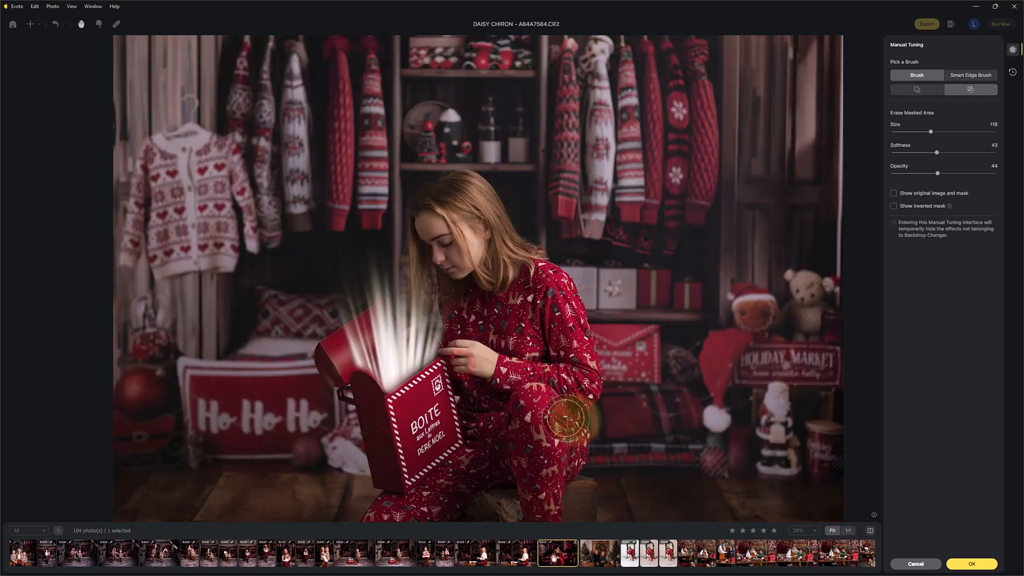
left_click(971, 564)
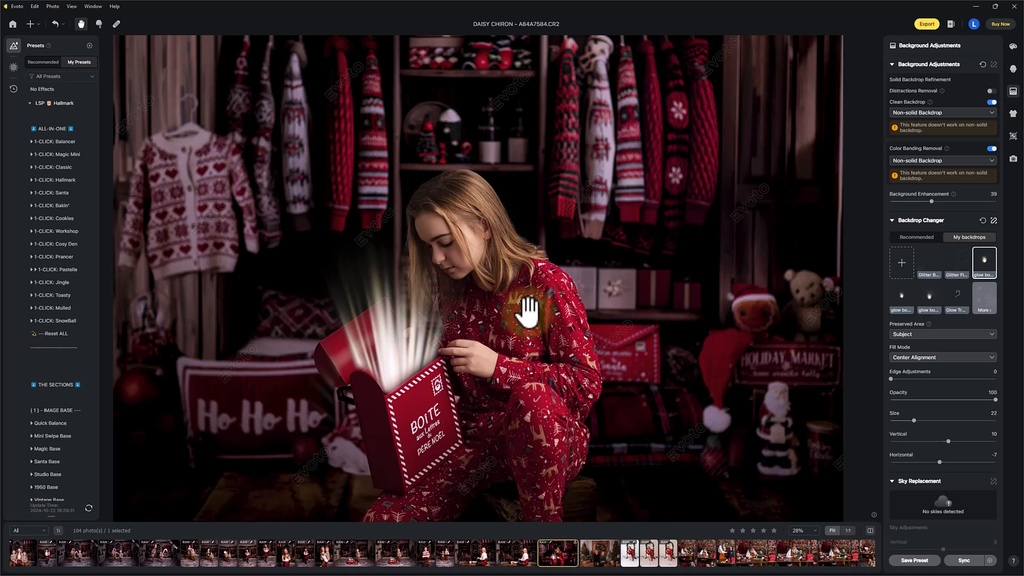
Step: Compare the glowing box edit with the original photo several times
left_click(870, 530)
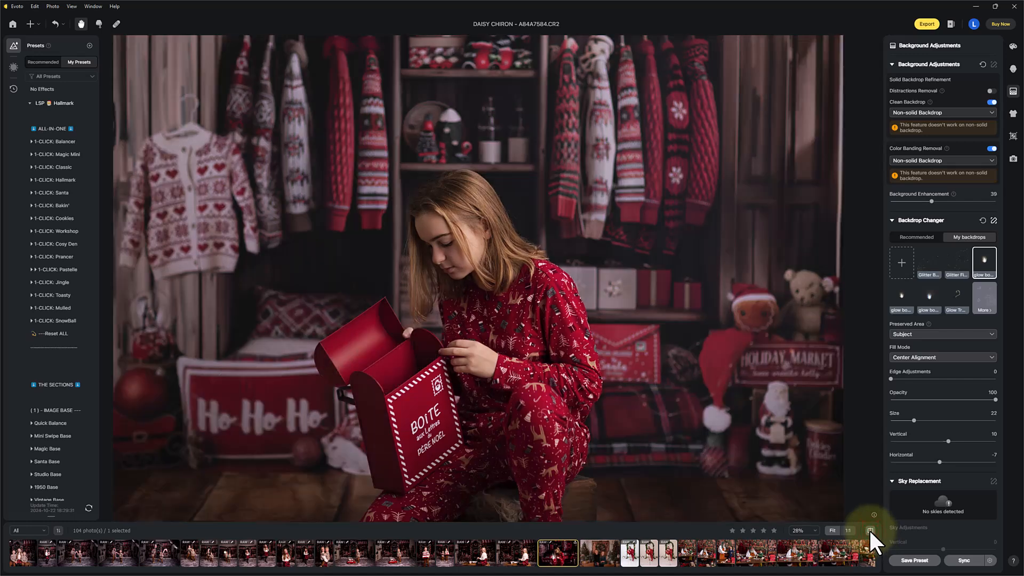
left_click(870, 530)
left_click(869, 530)
left_click(870, 530)
left_click(869, 530)
left_click(870, 530)
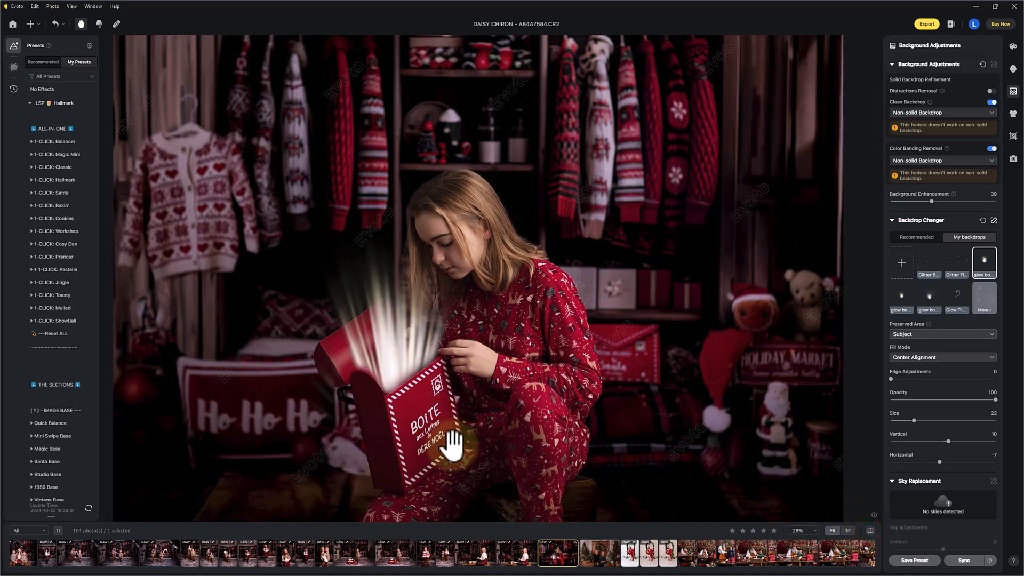
Step: Replace the overlay with the Glow Tr... sparkle backdrop at vertical -1, and erase its mask over the girl's face and chest
left_click(957, 296)
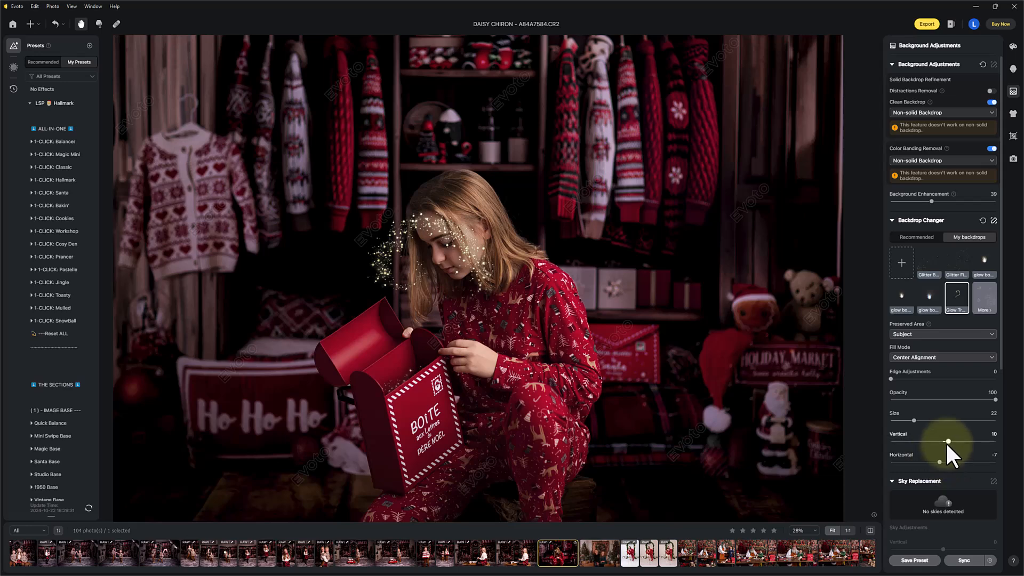
left_click_drag(946, 442, 941, 440)
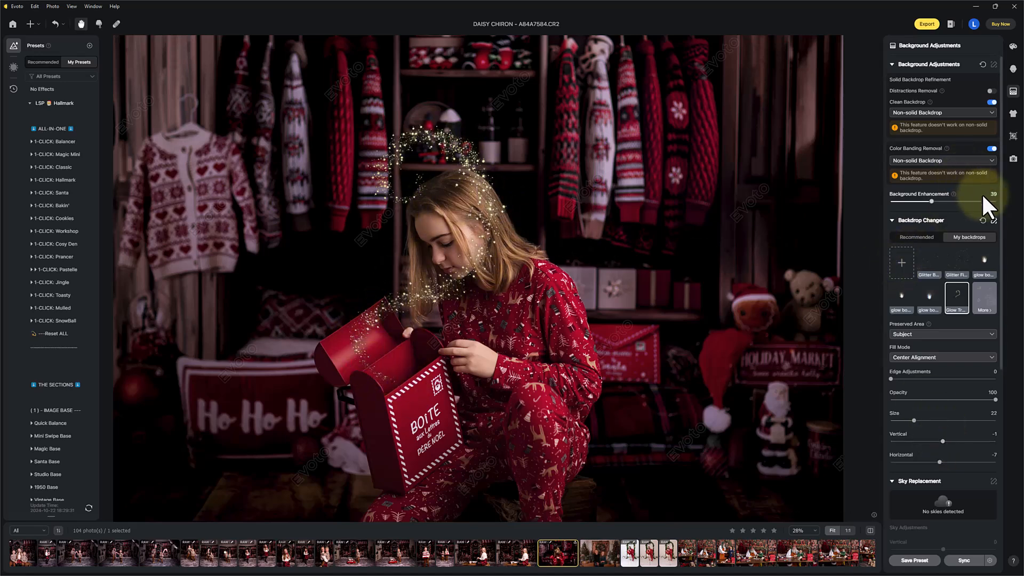
left_click(993, 221)
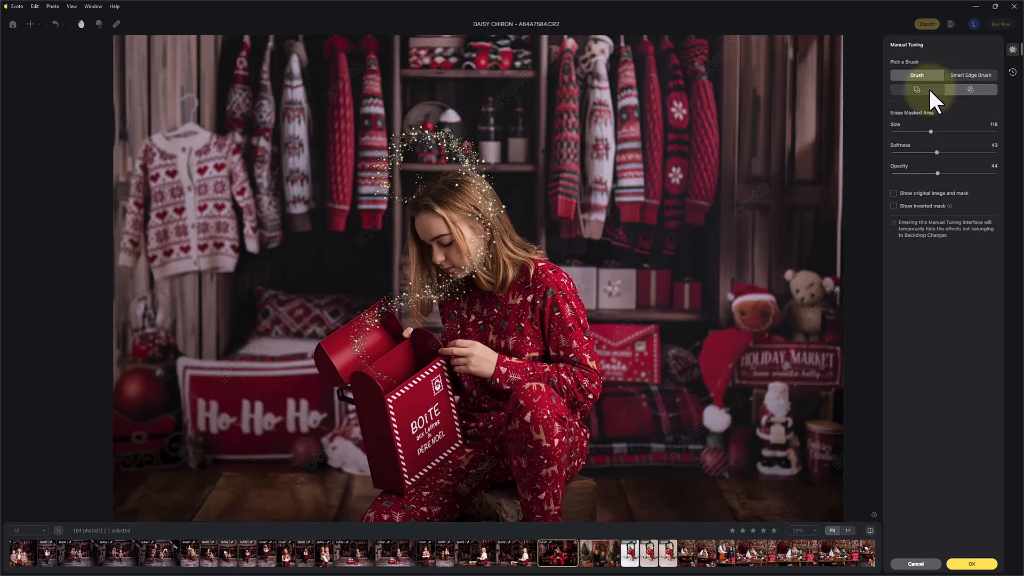
left_click(928, 89)
mouse_move(504, 253)
left_mouse_down()
mouse_move(463, 219)
mouse_move(501, 269)
mouse_move(461, 241)
mouse_move(437, 257)
mouse_move(442, 212)
mouse_move(466, 189)
mouse_move(520, 266)
mouse_move(454, 198)
mouse_move(437, 231)
mouse_move(465, 206)
mouse_move(429, 244)
mouse_move(462, 189)
mouse_move(427, 240)
mouse_move(471, 265)
mouse_move(438, 254)
mouse_move(464, 281)
mouse_move(424, 262)
mouse_move(457, 268)
mouse_move(418, 270)
mouse_move(466, 305)
left_mouse_up()
left_click(983, 89)
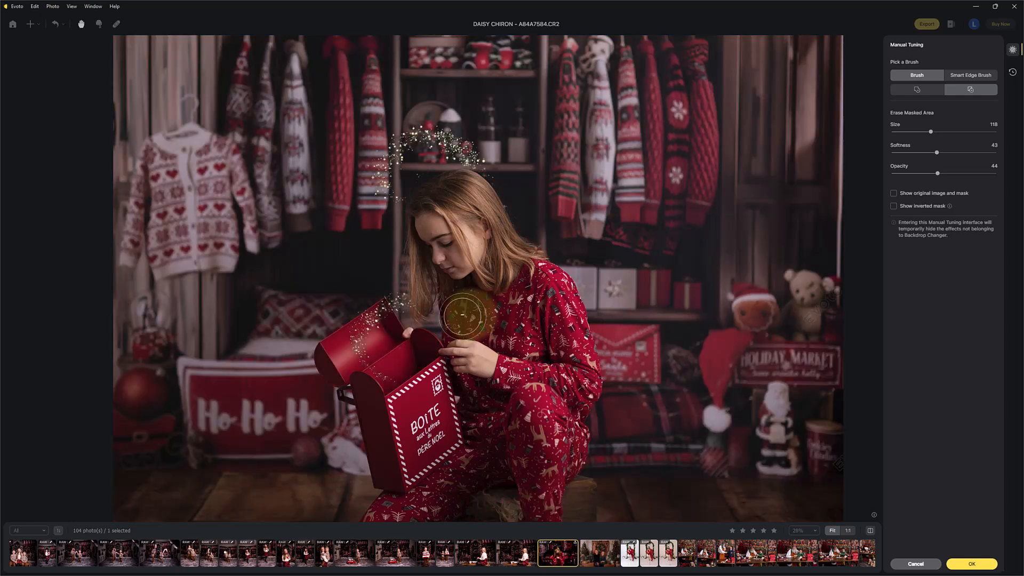
Step: Paint added mask around the girl's head and hair, using a smaller brush than size 262, to bring sparkles back
left_click(915, 91)
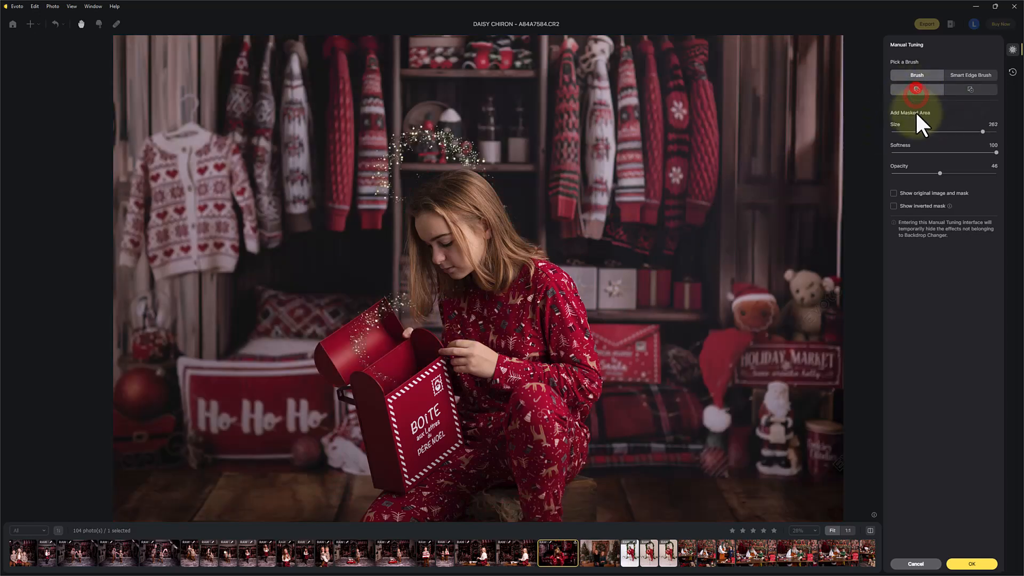
left_click(928, 134)
left_click_drag(377, 278, 388, 232)
left_click_drag(430, 144, 373, 214)
left_click_drag(468, 143, 542, 222)
left_click_drag(386, 265, 393, 239)
Step: Erase mask over the girl's hair and chest with a size 118, softness 17 brush, and accept the sparkle tuning
left_click(969, 90)
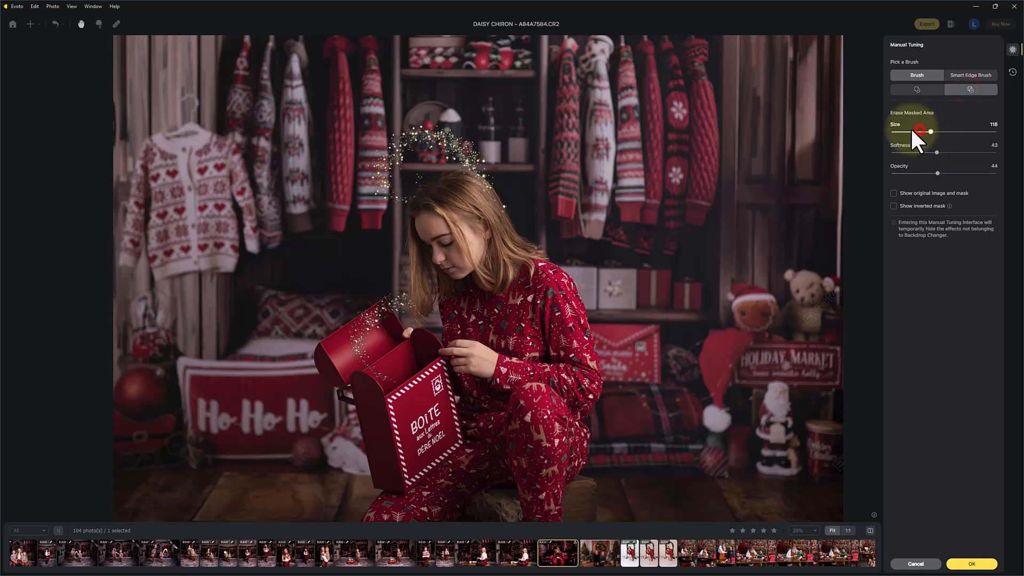
left_click_drag(932, 152, 909, 153)
left_click(930, 133)
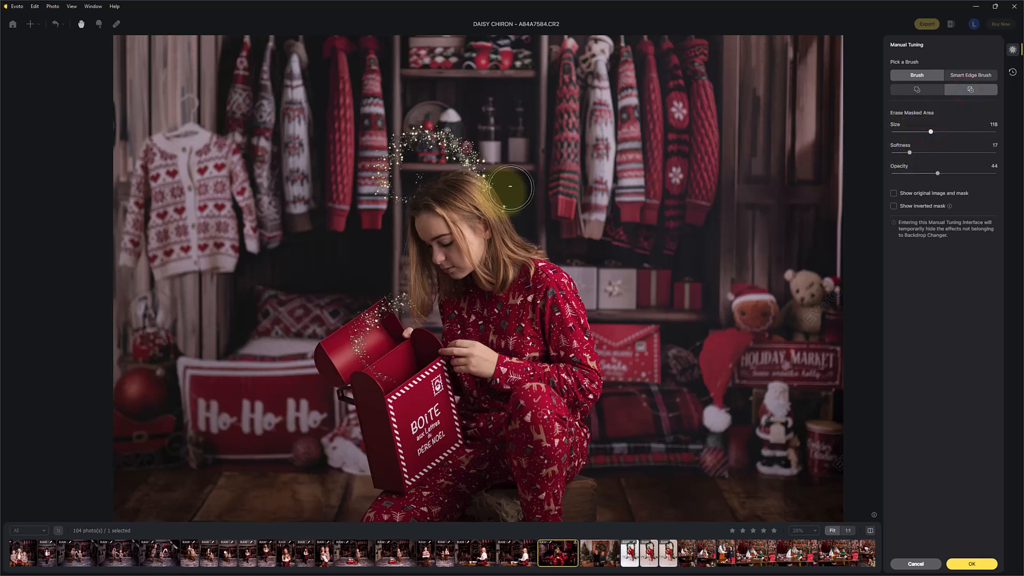
mouse_move(473, 213)
left_mouse_down()
mouse_move(464, 191)
mouse_move(528, 254)
left_mouse_up()
mouse_move(430, 293)
left_mouse_down()
mouse_move(435, 307)
mouse_move(510, 291)
left_mouse_up()
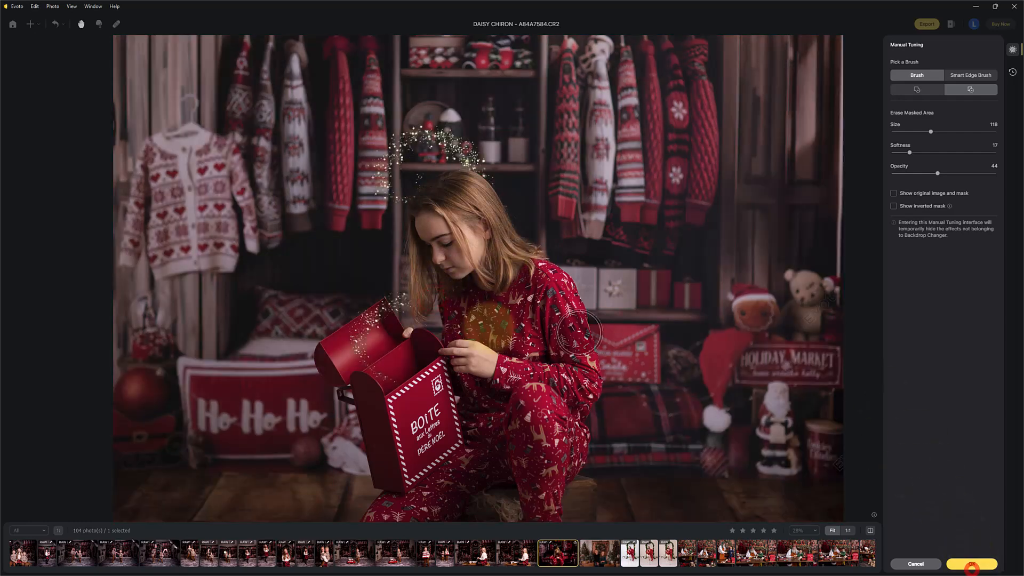
left_click(971, 563)
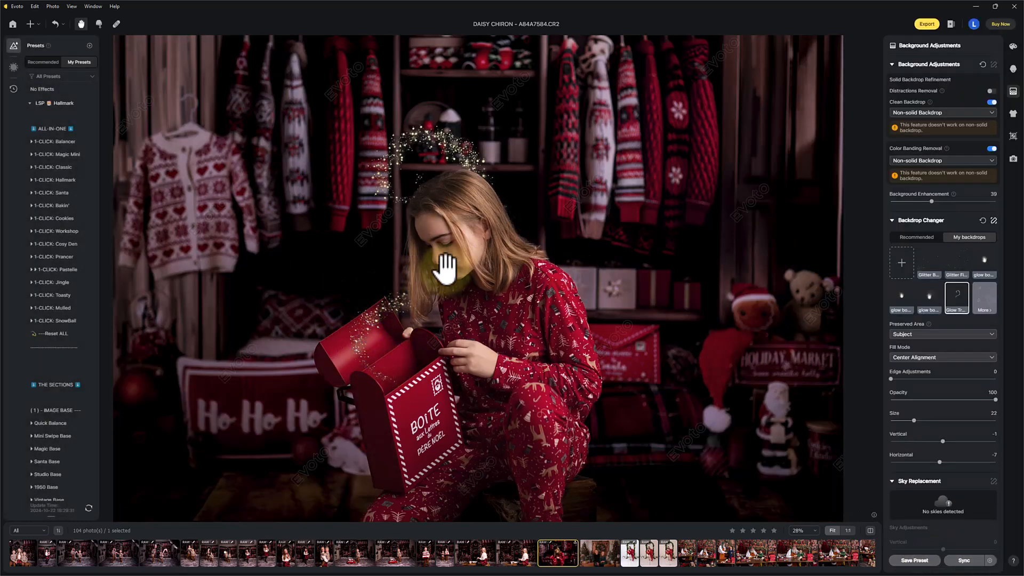
Step: Compare the photo with its original, reset the Backdrop Changer to view it without the sparkles, and undo the reset
left_click(869, 530)
left_click(870, 530)
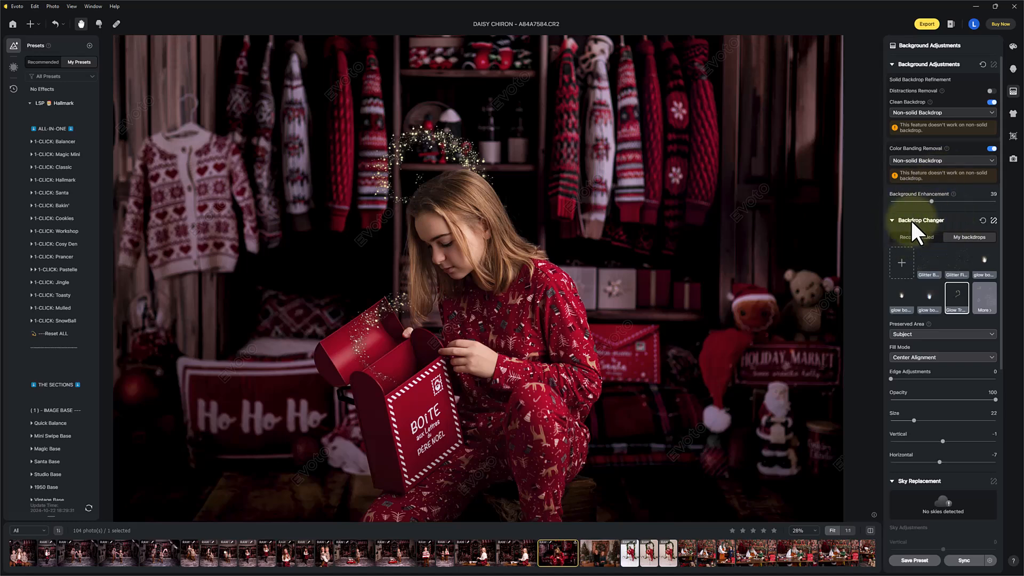
left_click(982, 220)
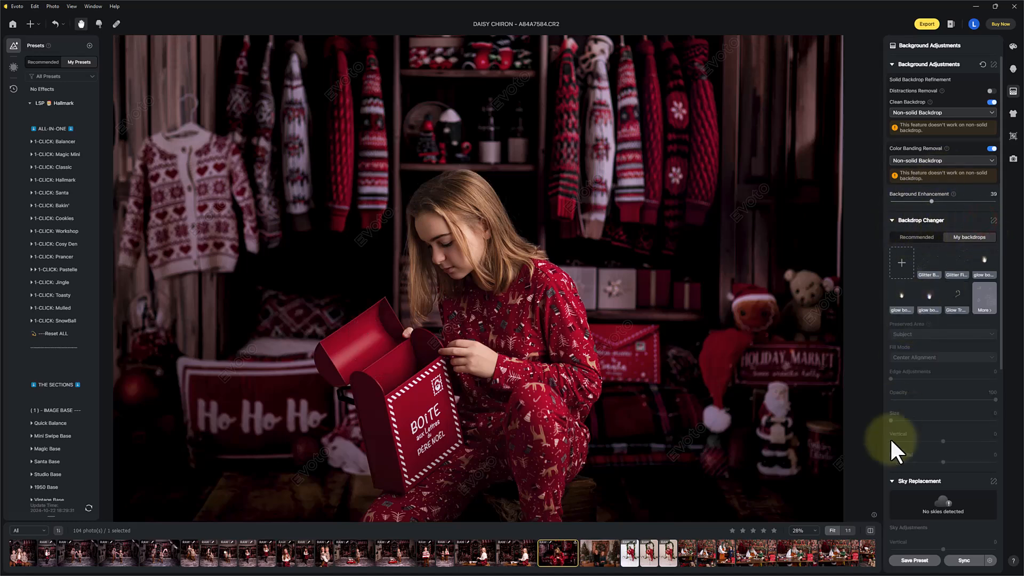
key("ctrl+z")
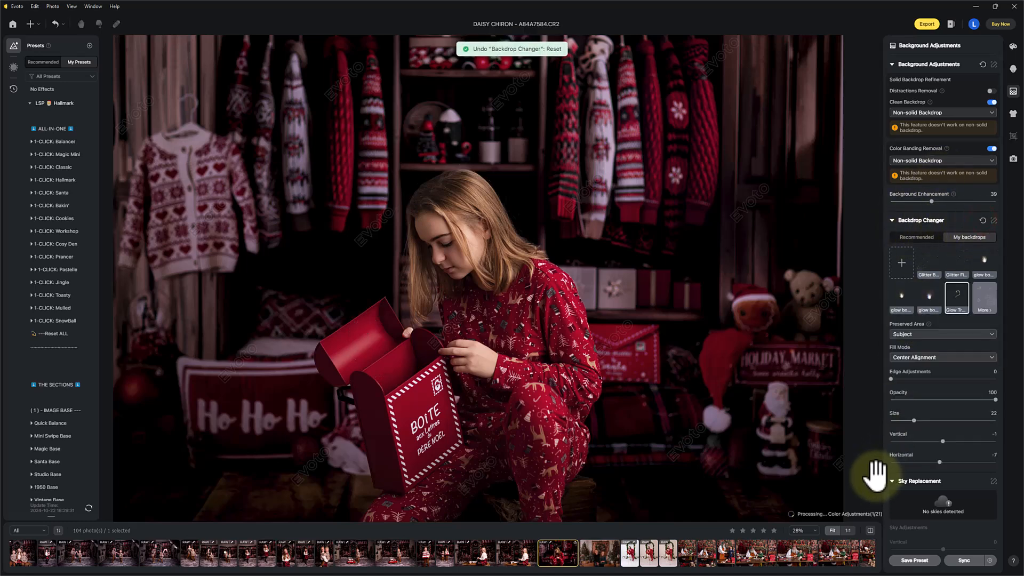
Step: Compare the finished sparkle edit with the original photo repeatedly
left_click(869, 531)
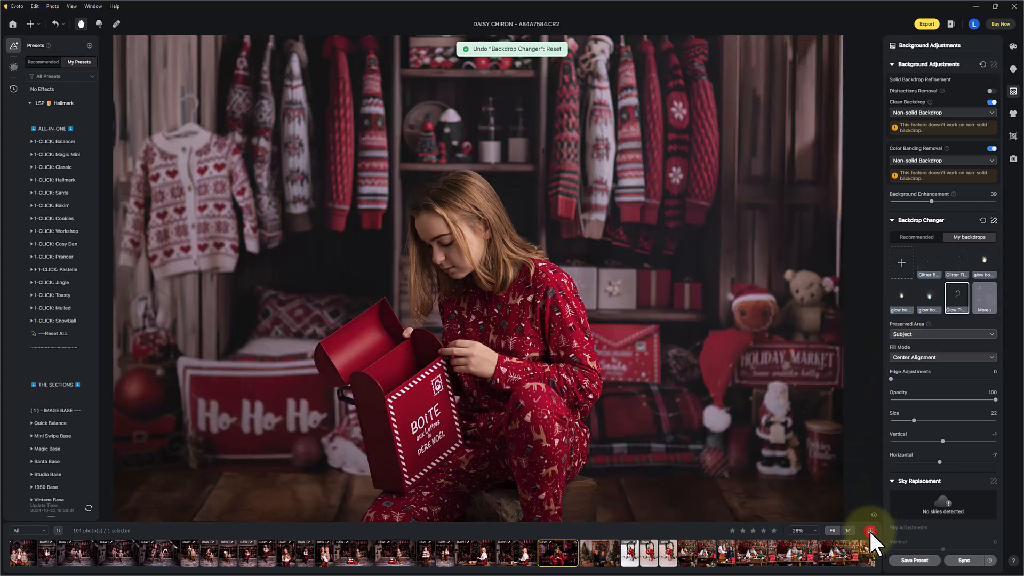
left_click(869, 529)
left_click(868, 529)
left_click(869, 530)
left_click(869, 529)
left_click(869, 529)
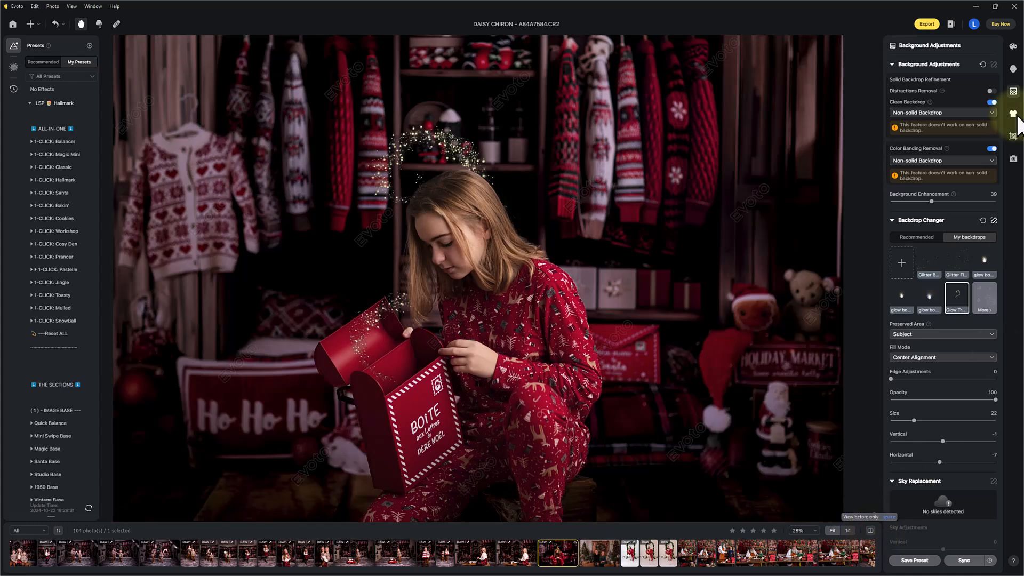
Step: Review the female Portrait Retouching settings from blemish removal to skin color, and open the Color Adjustments
left_click(1012, 69)
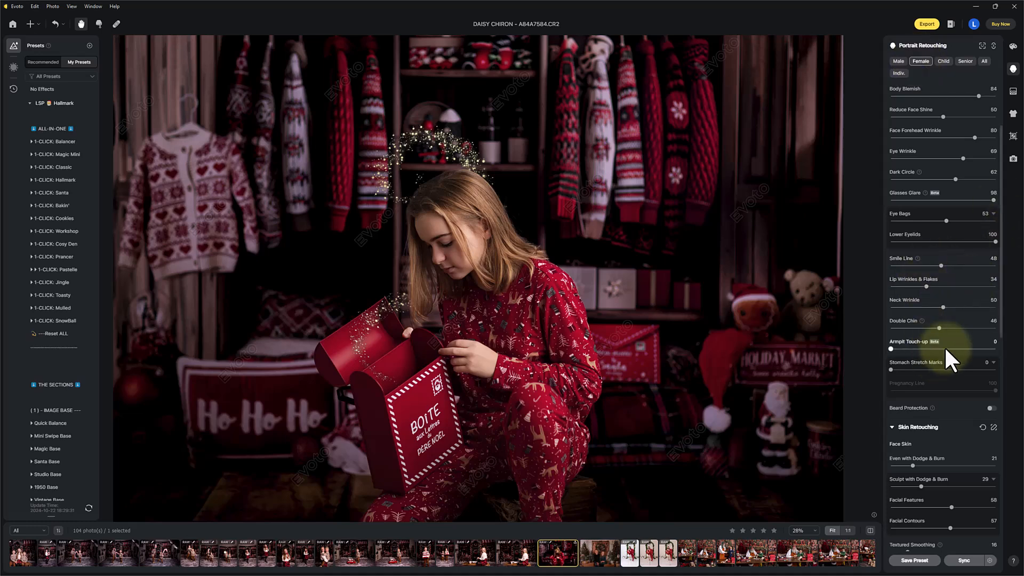
scroll(948, 389, "down", 3)
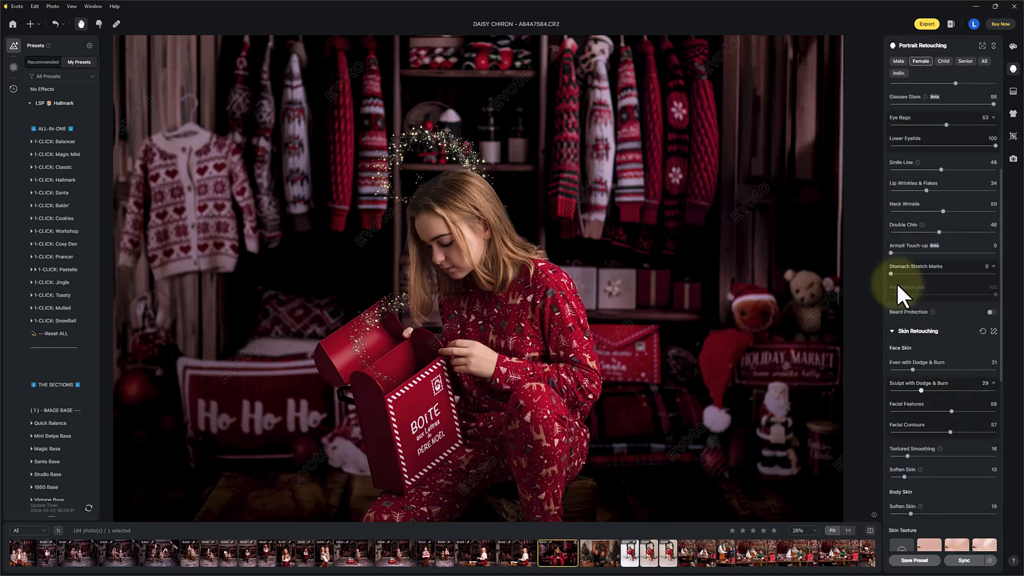
scroll(960, 335, "down", 11)
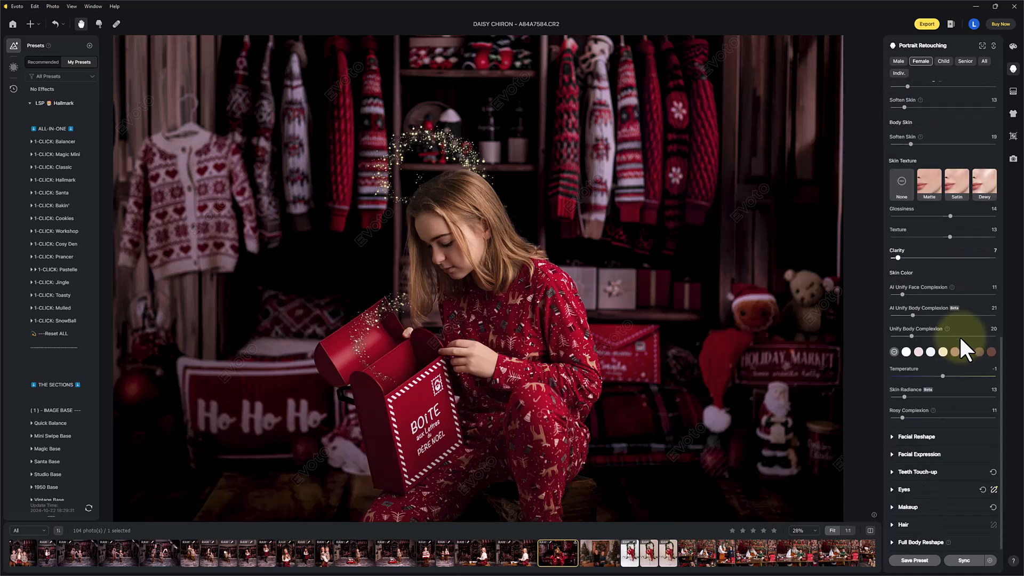
scroll(951, 376, "up", 13)
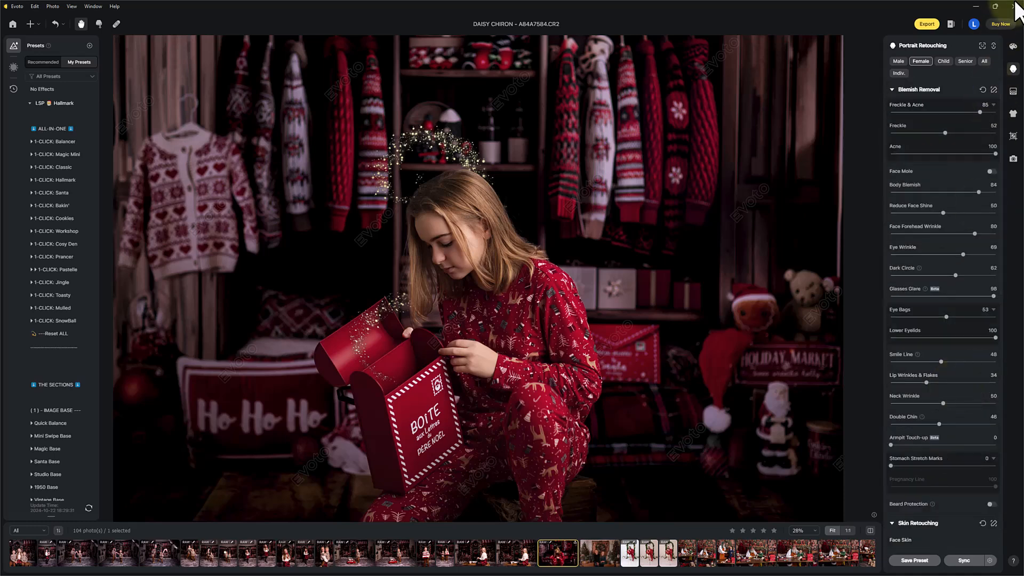
left_click(1013, 46)
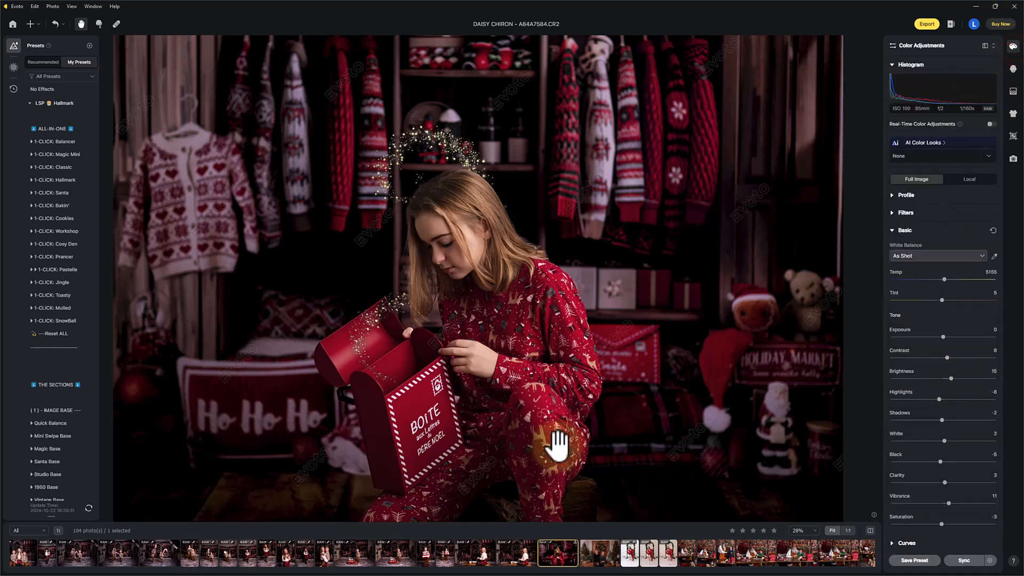